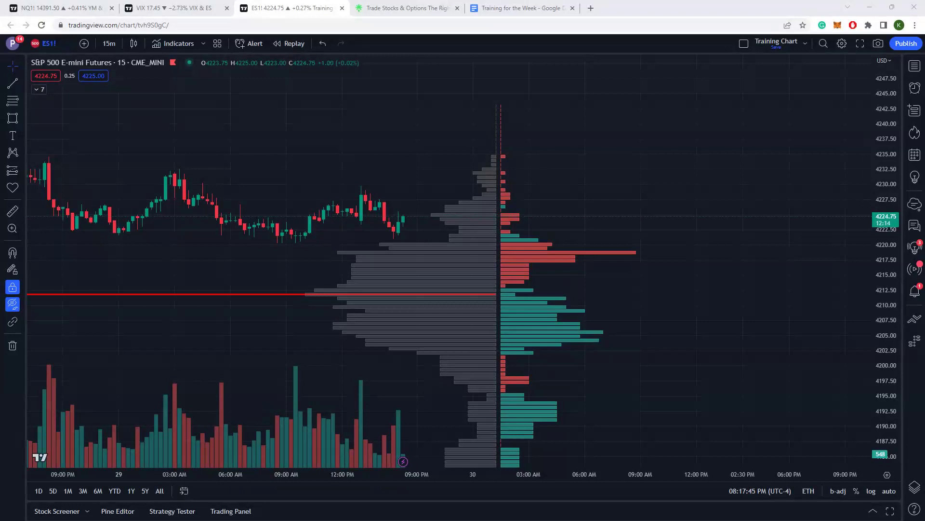
# - Bring Discord in front of the chart and scroll through the testimonials channel
pyautogui.hotkey('alt', 'Tab')
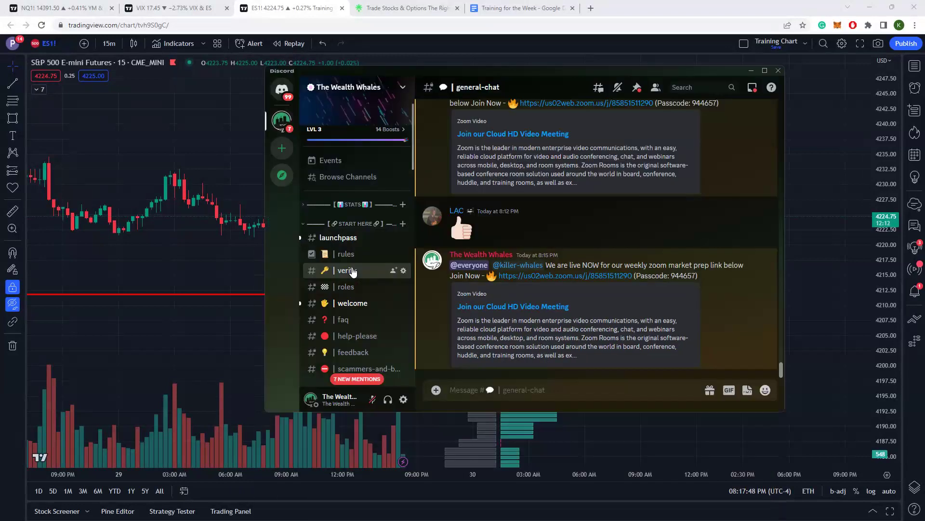
pyautogui.scroll(-4, 352, 272)
pyautogui.click(356, 299)
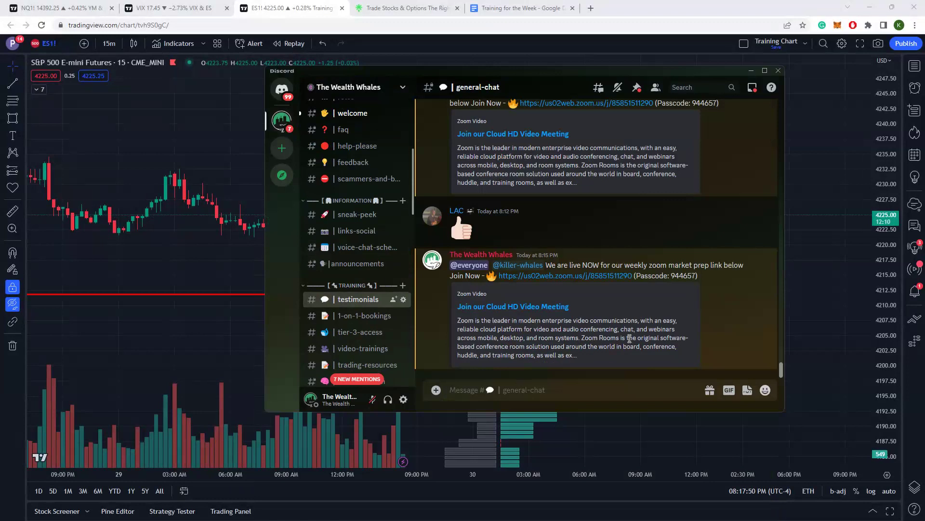
pyautogui.scroll(3, 628, 338)
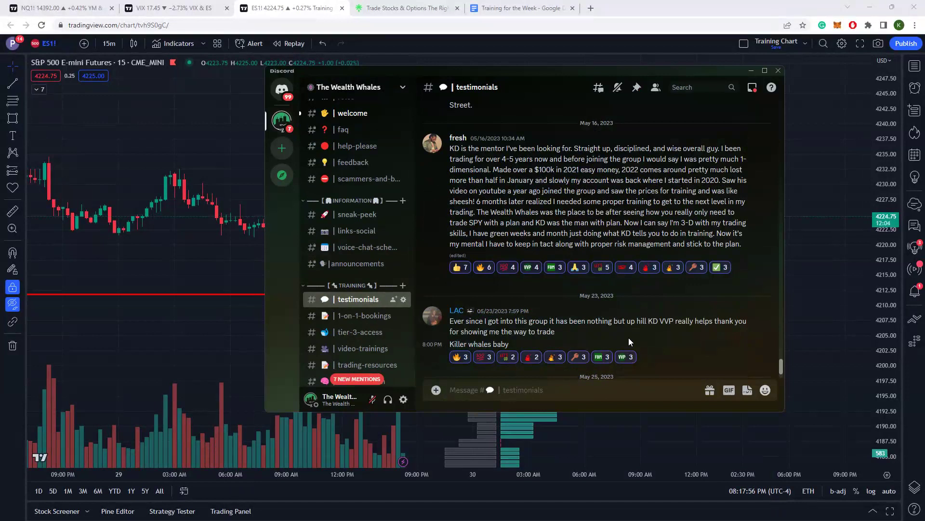
pyautogui.scroll(-4, 628, 337)
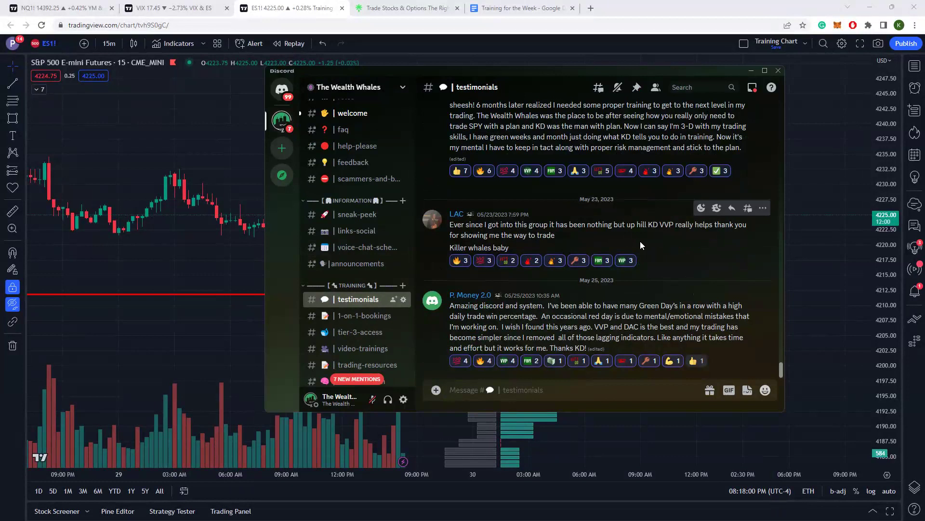
pyautogui.scroll(3, 643, 263)
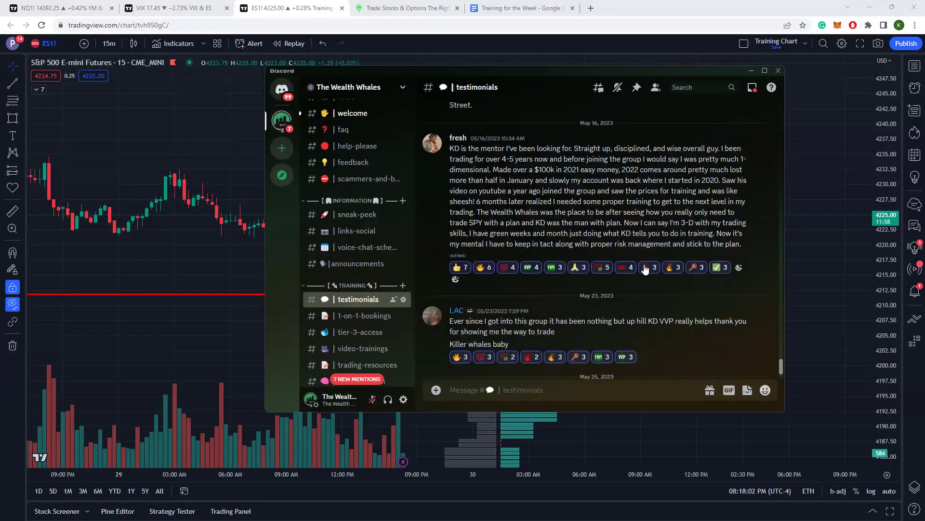
pyautogui.scroll(5, 645, 268)
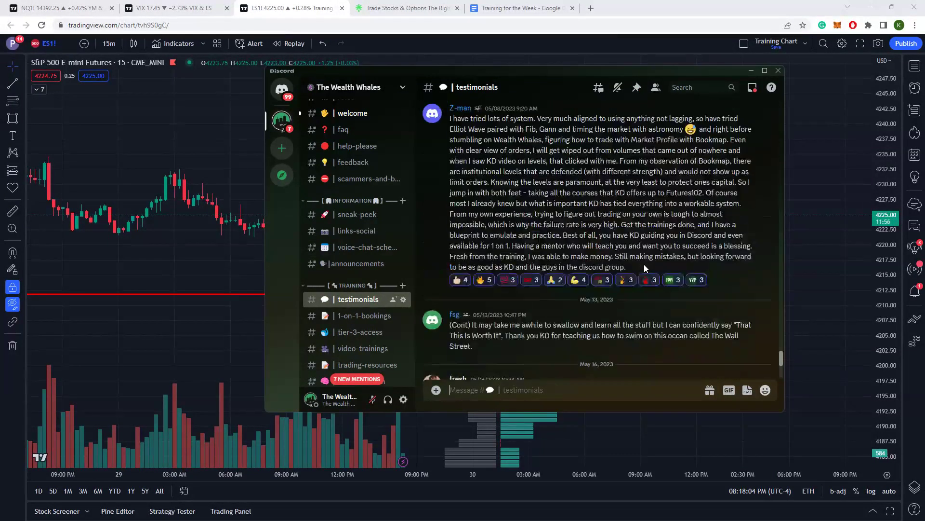
pyautogui.scroll(3, 645, 210)
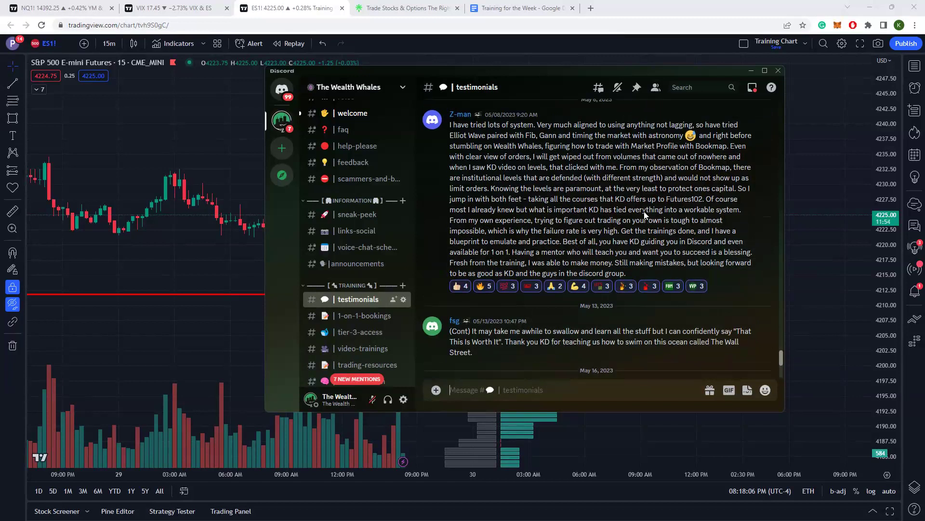
pyautogui.scroll(4, 584, 291)
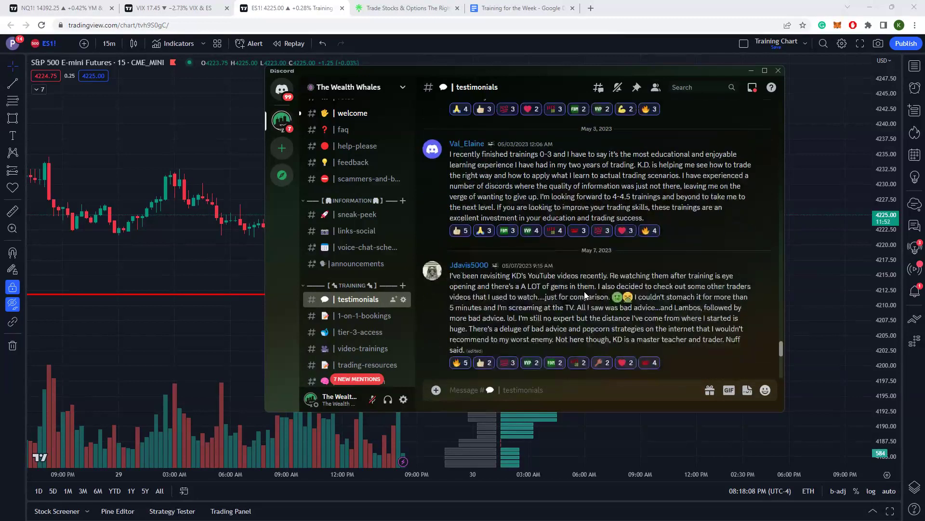
pyautogui.scroll(4, 585, 291)
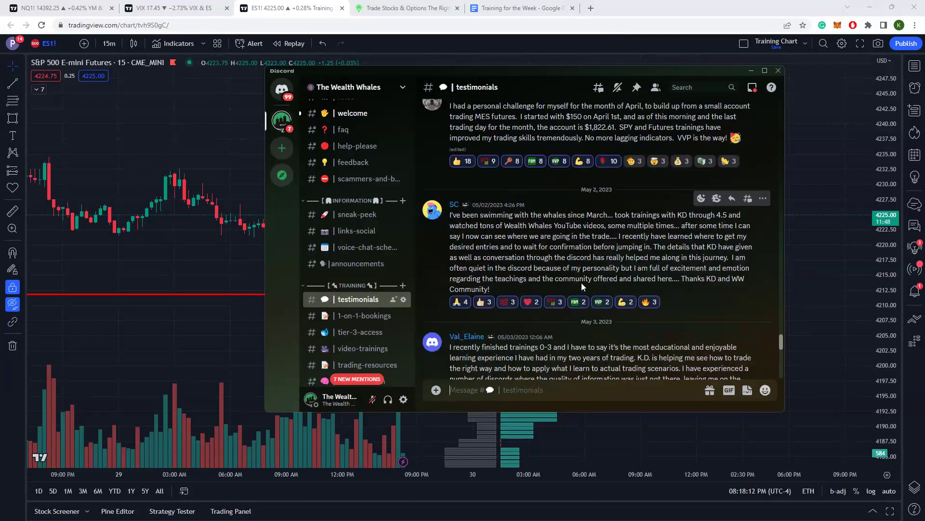
# - Switch to 1-on-1-bookings, scroll to its linktr.ee link, then hide Discord
pyautogui.hotkey('alt', 'Down')
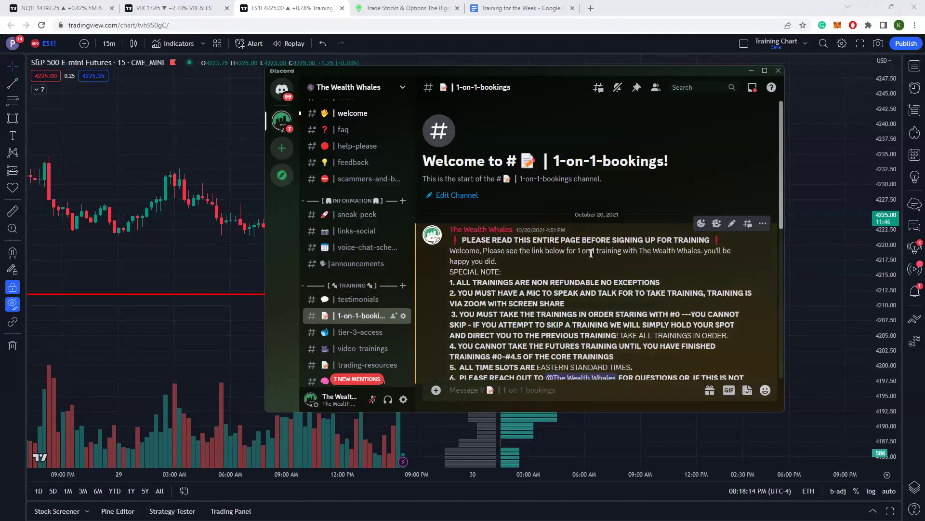
pyautogui.scroll(-3, 590, 252)
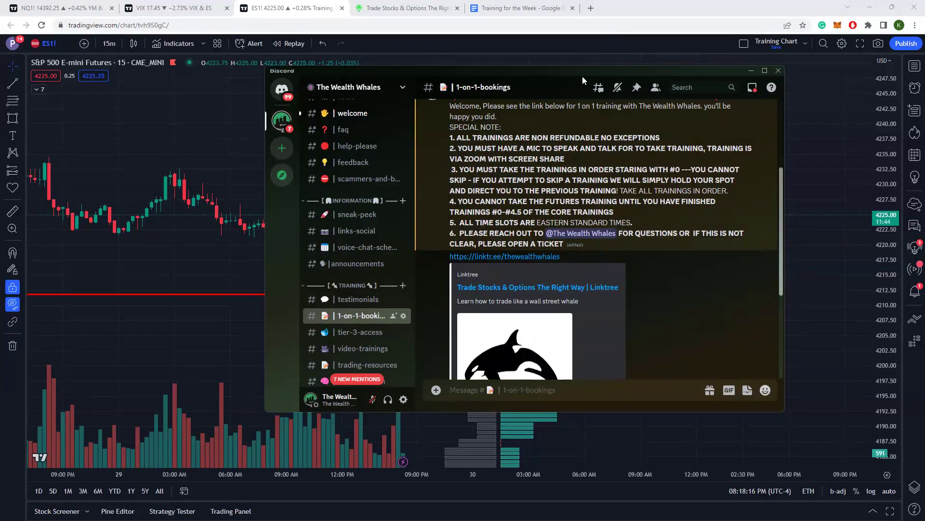
pyautogui.hotkey('alt', 'Tab')
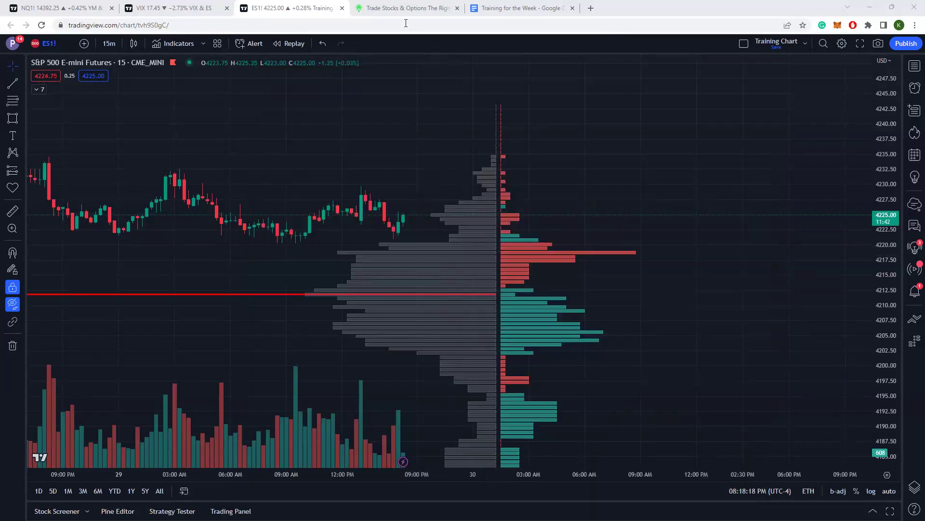
# - Switch to the 'Trade Stocks & Options' tab and scroll through The Wealth Whales Linktree links and back up
pyautogui.click(404, 9)
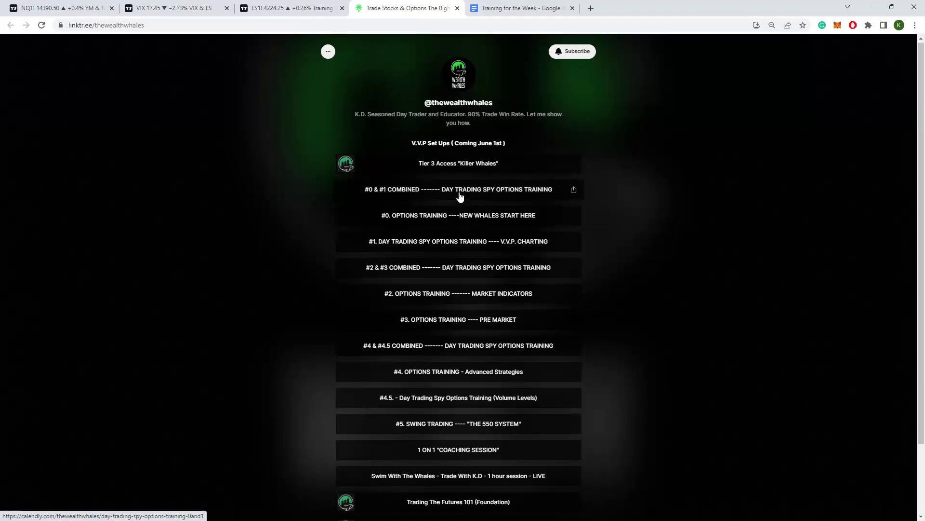
pyautogui.scroll(-1, 460, 196)
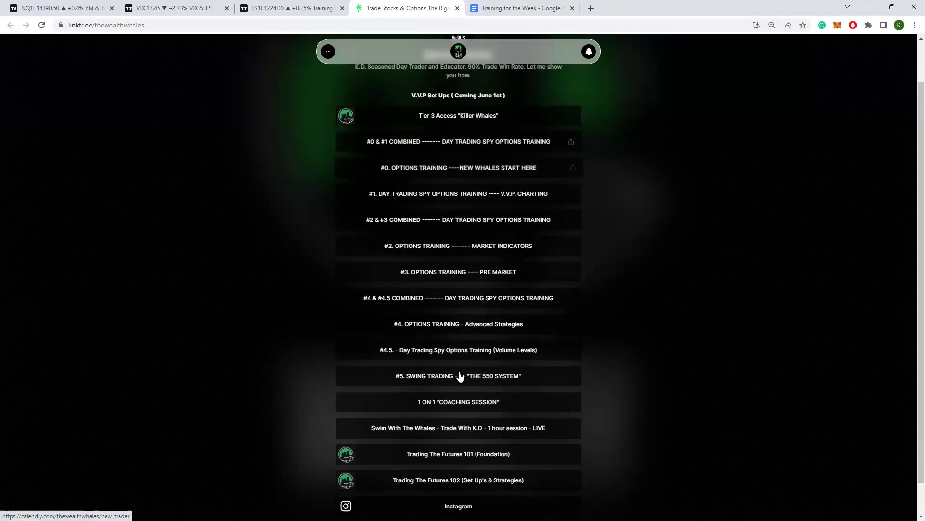
pyautogui.scroll(1, 668, 397)
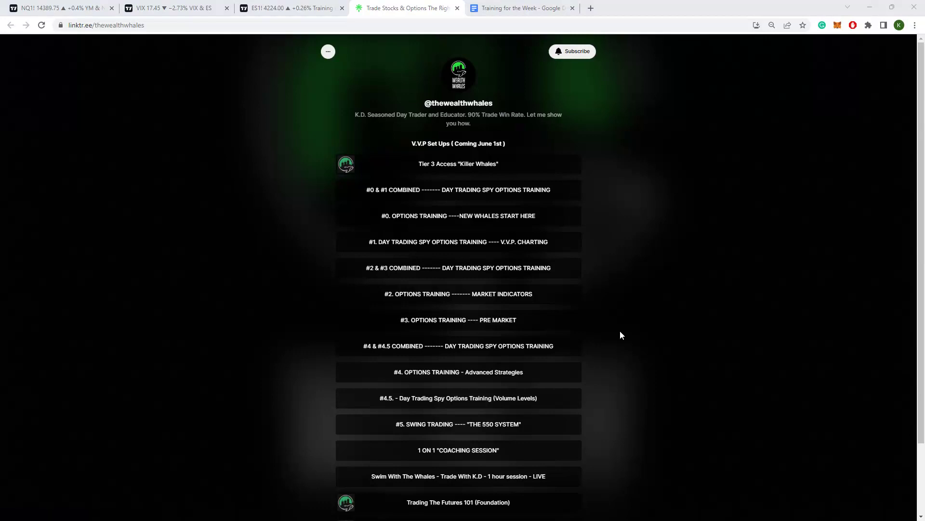
# - Bring Discord back, drag its window higher on screen, then hide it over the Linktree page
pyautogui.hotkey('alt', 'Tab')
pyautogui.moveTo(620, 328); pyautogui.dragTo(582, 53)
pyautogui.hotkey('alt', 'Tab')
pyautogui.hotkey('alt', 'Tab')
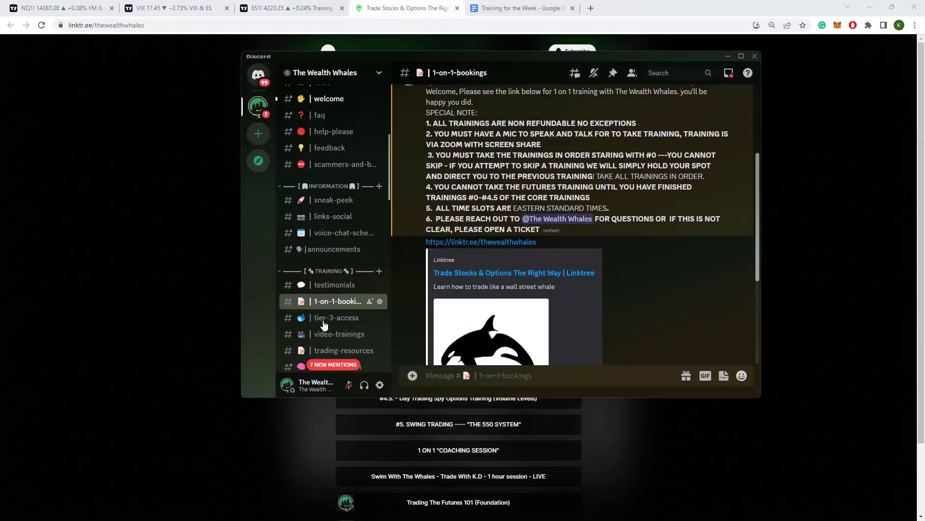
# - Browse the tier-3-access channel and move the Discord window off-screen and back to centre
pyautogui.click(324, 322)
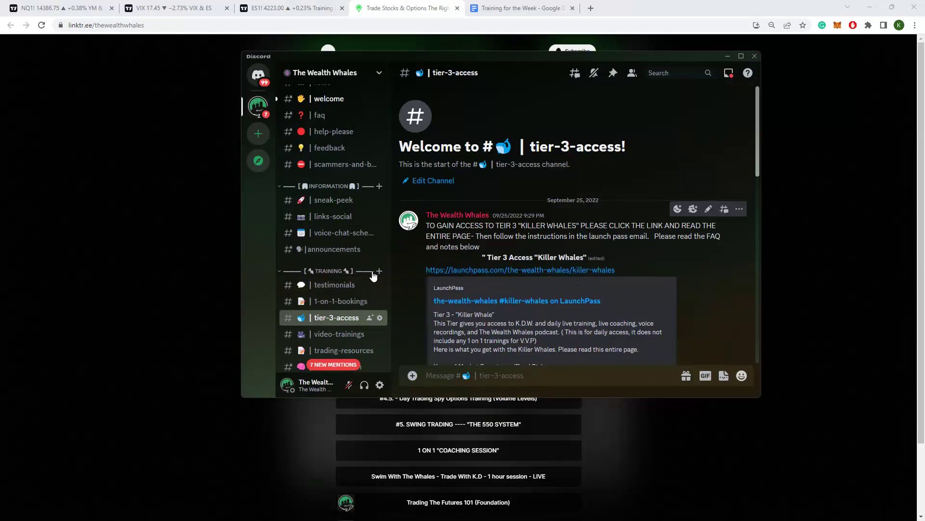
pyautogui.scroll(-3, 371, 270)
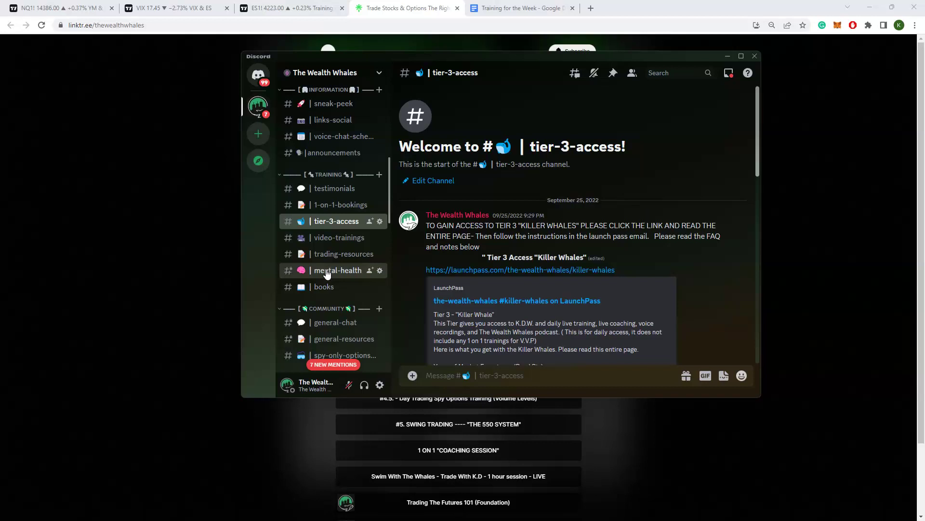
pyautogui.scroll(-4, 333, 267)
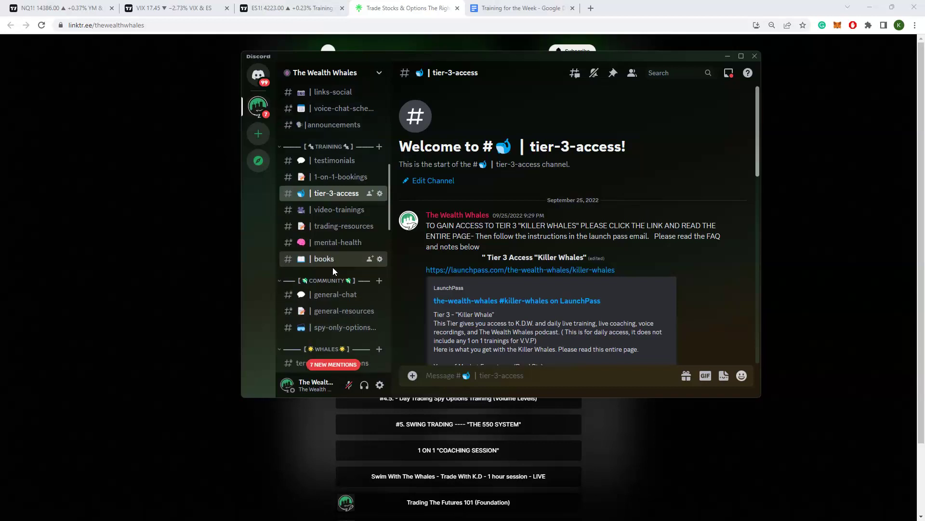
pyautogui.scroll(2, 339, 238)
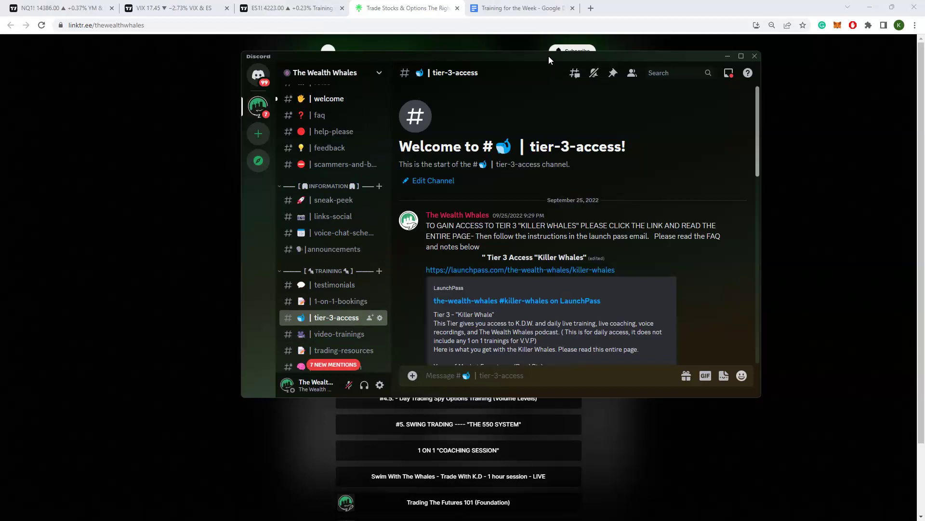
pyautogui.moveTo(549, 56); pyautogui.dragTo(646, 520)
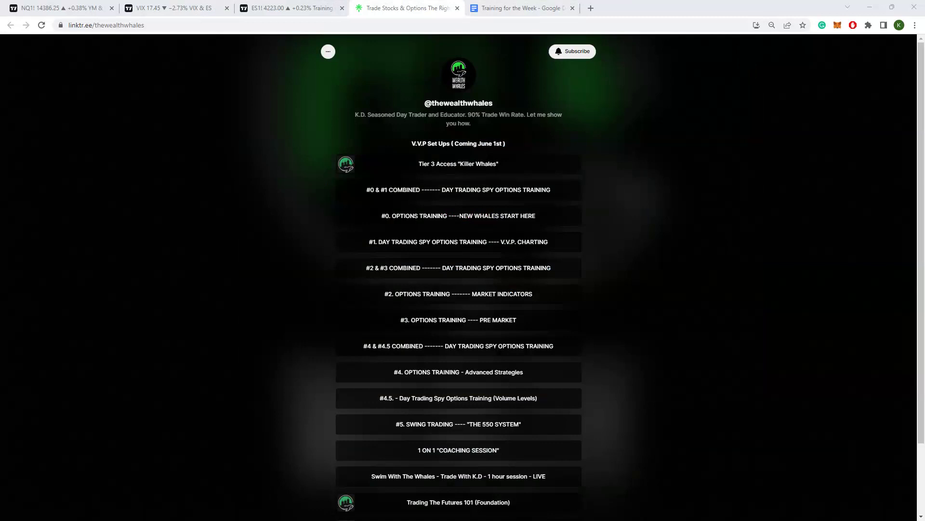
pyautogui.moveTo(253, 461); pyautogui.dragTo(453, 55)
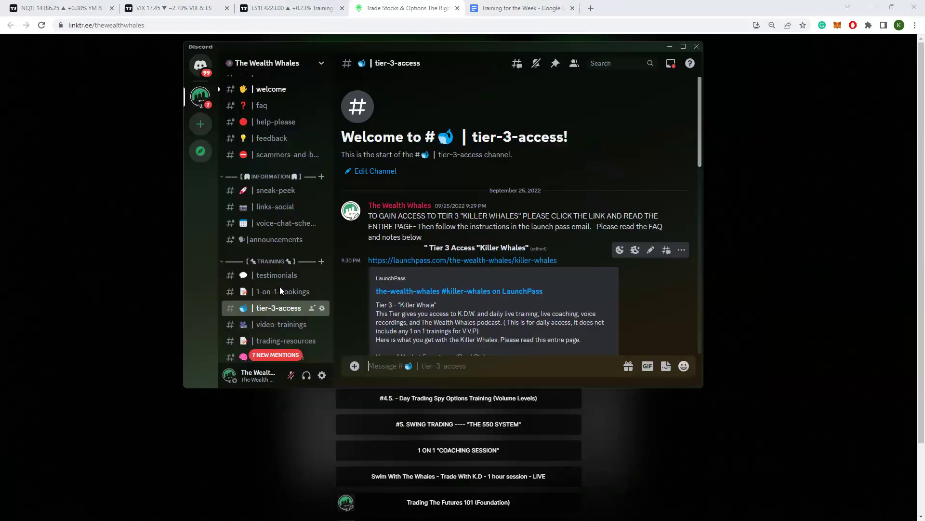
pyautogui.scroll(-3, 281, 291)
# - Open general-chat, enlarge the posted economic calendar image, and maximize the Discord window
pyautogui.click(277, 216)
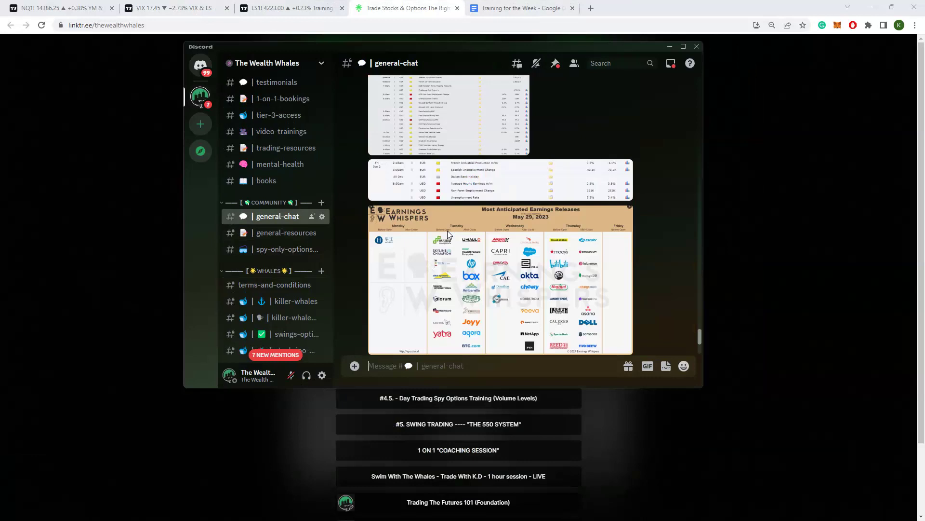
pyautogui.scroll(5, 449, 228)
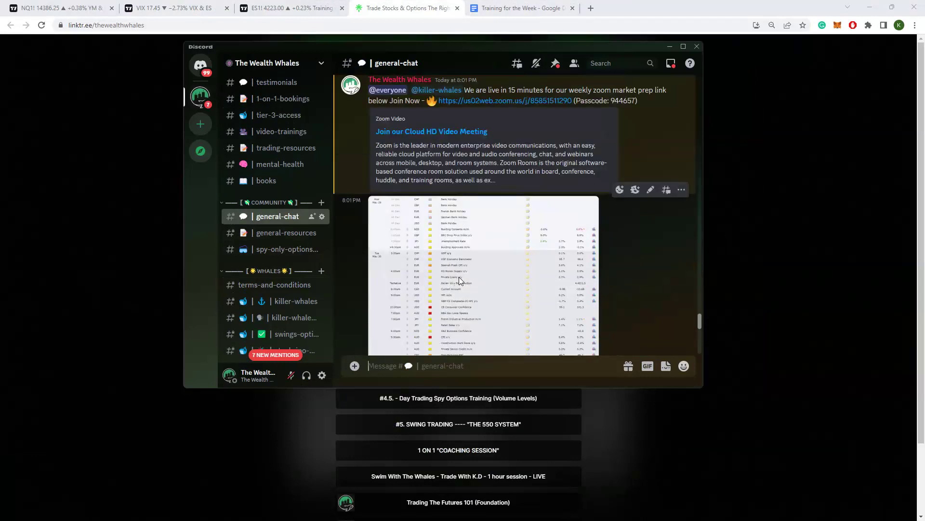
pyautogui.click(459, 277)
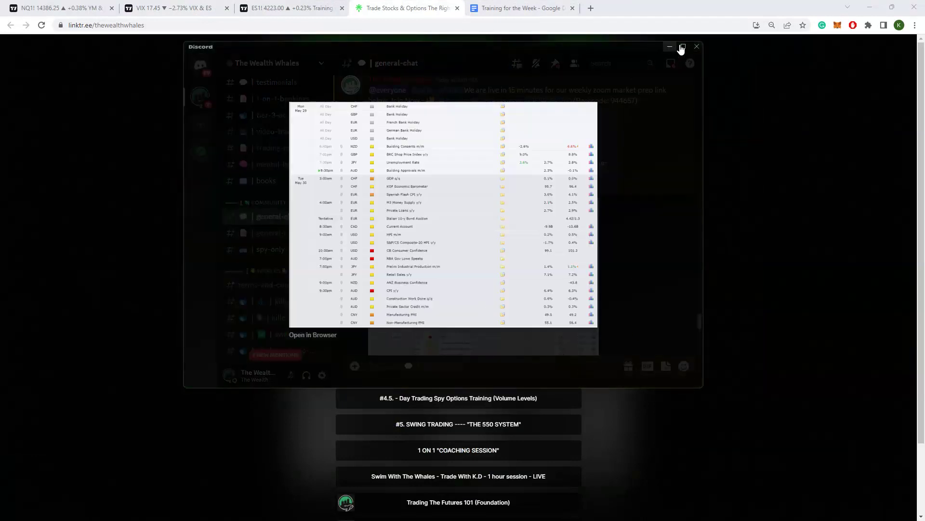
pyautogui.click(683, 46)
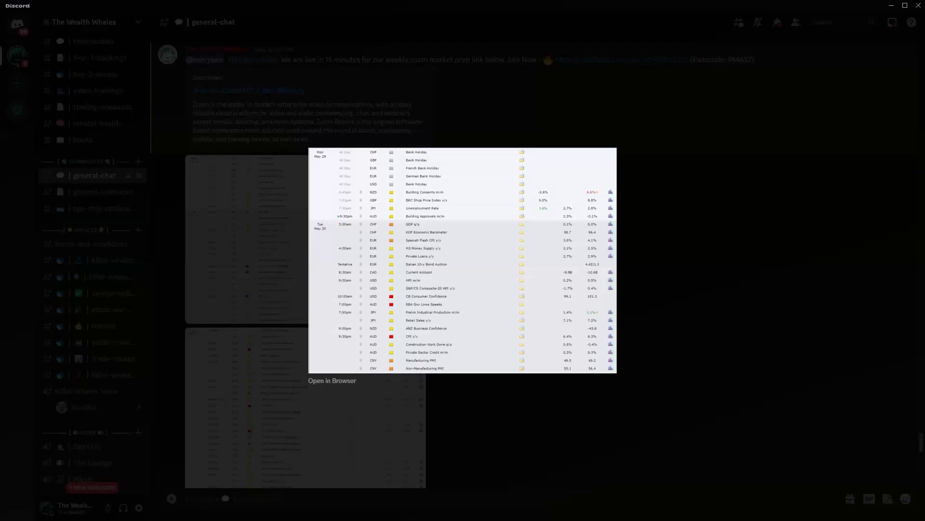
# - Move from the May 29–30 calendar image to the May 31 image, then close the viewer
pyautogui.click(298, 377)
pyautogui.click(266, 406)
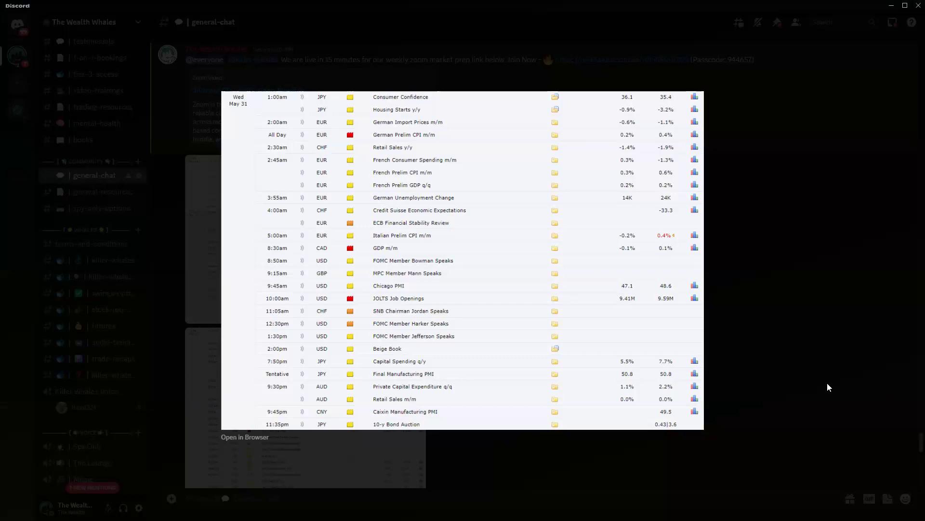
pyautogui.click(690, 328)
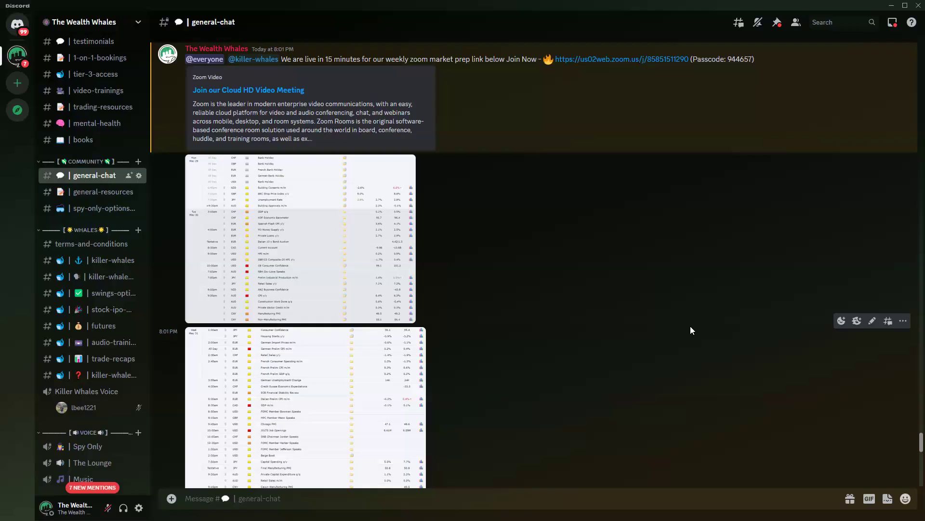
pyautogui.scroll(-5, 690, 328)
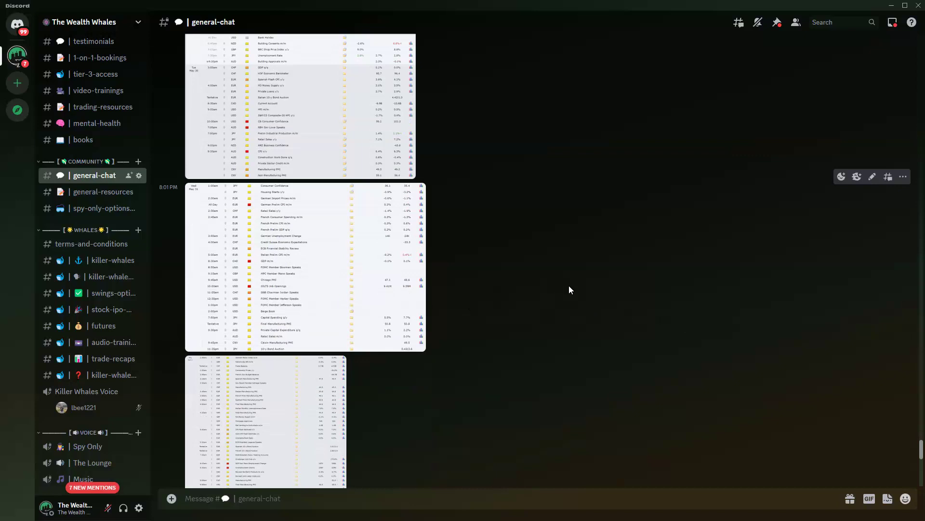
pyautogui.scroll(-1, 569, 285)
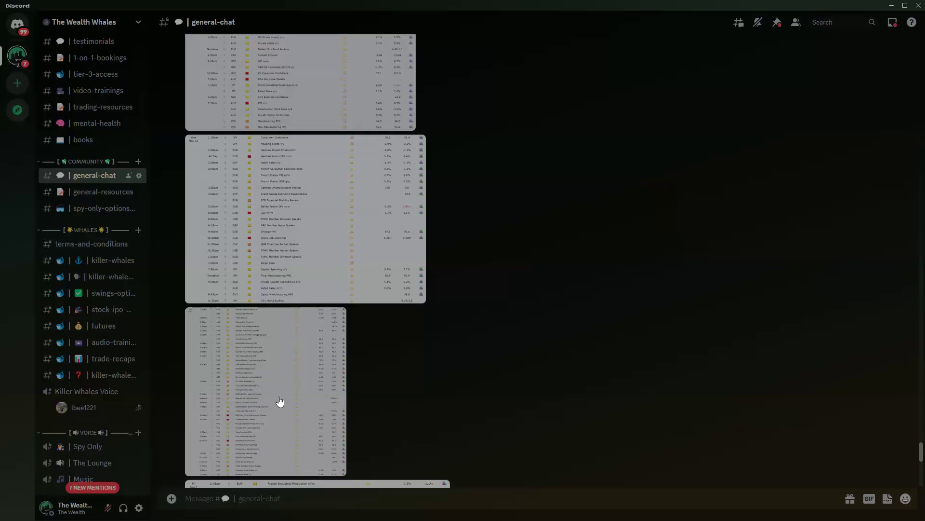
pyautogui.scroll(-5, 366, 392)
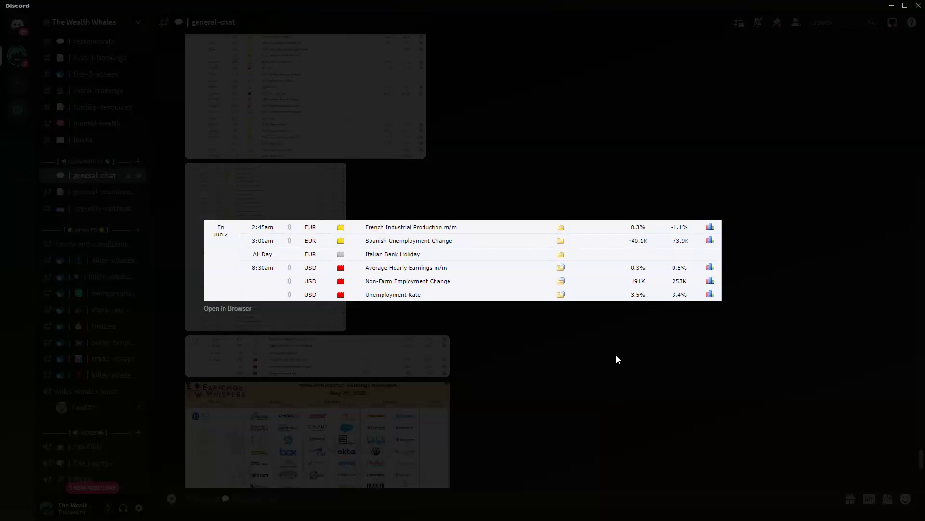
pyautogui.press('Escape')
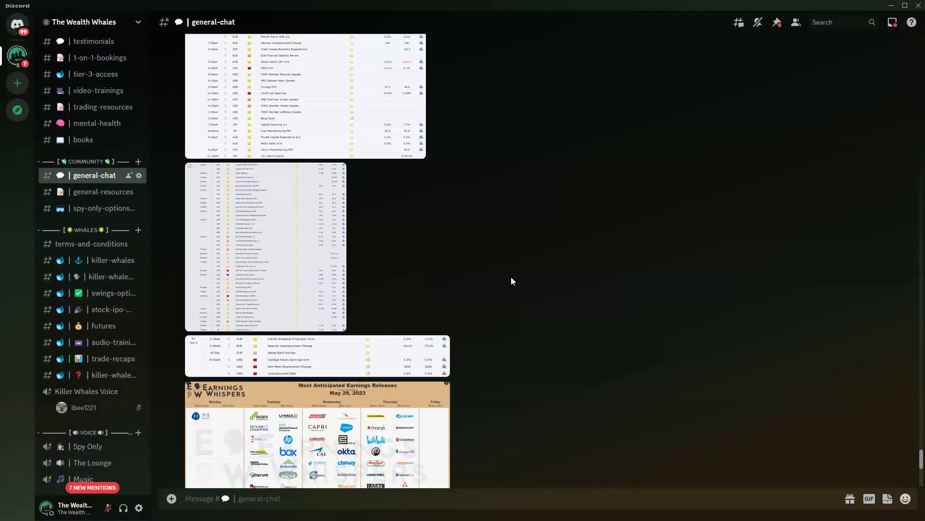
pyautogui.scroll(-3, 512, 281)
pyautogui.click(313, 207)
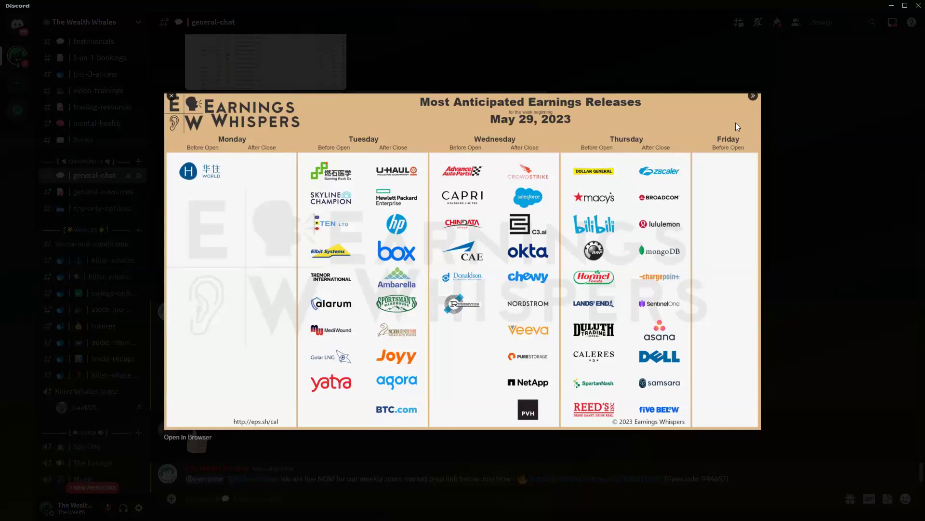
pyautogui.click(133, 307)
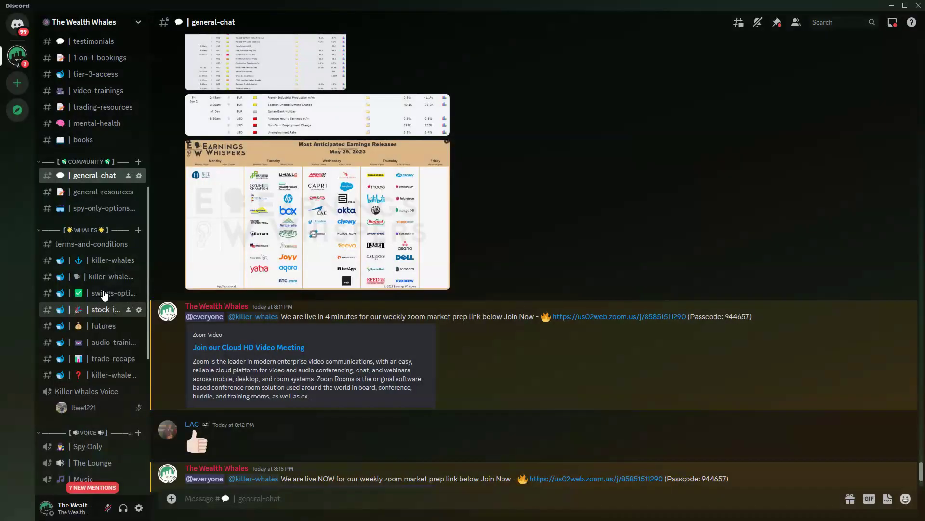
# - Open the swings-options channel and scroll up through its older messages
pyautogui.click(104, 294)
pyautogui.scroll(10, 459, 348)
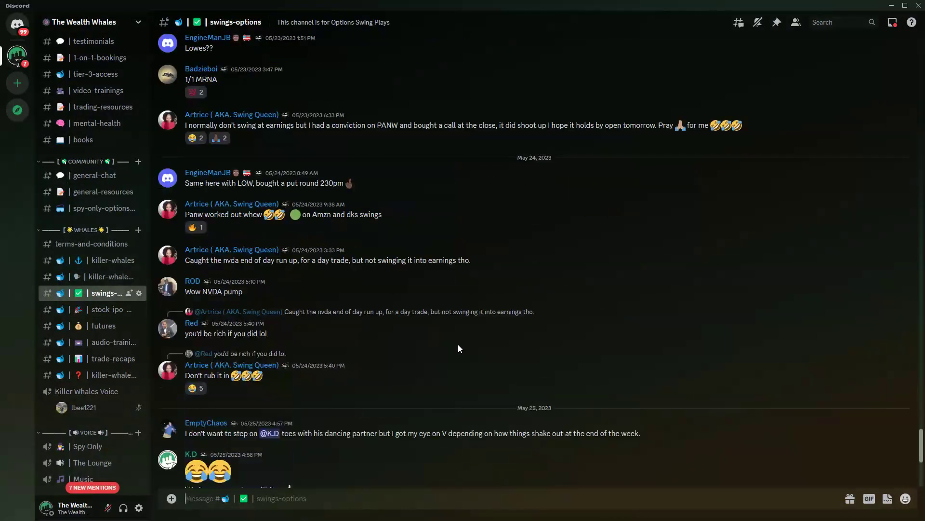
pyautogui.scroll(2, 458, 344)
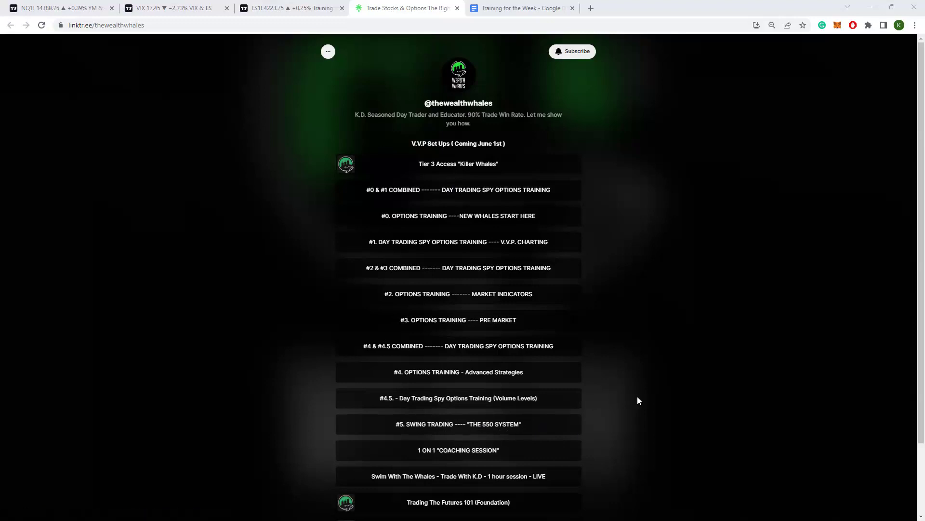
# - Zoom out and pan the ES1! futures chart, then go to the Training for the Week doc
pyautogui.hotkey('ctrl', 'shift', 'Tab')
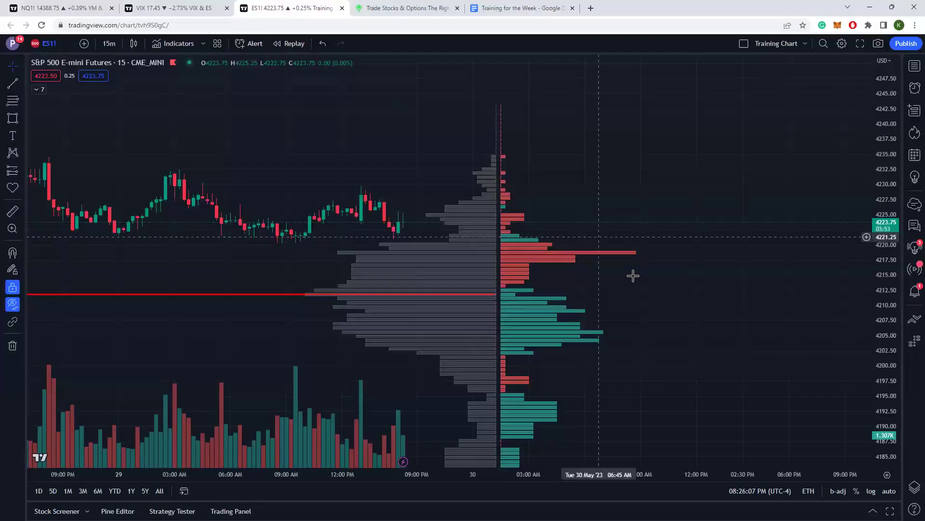
pyautogui.scroll(-3, 666, 400)
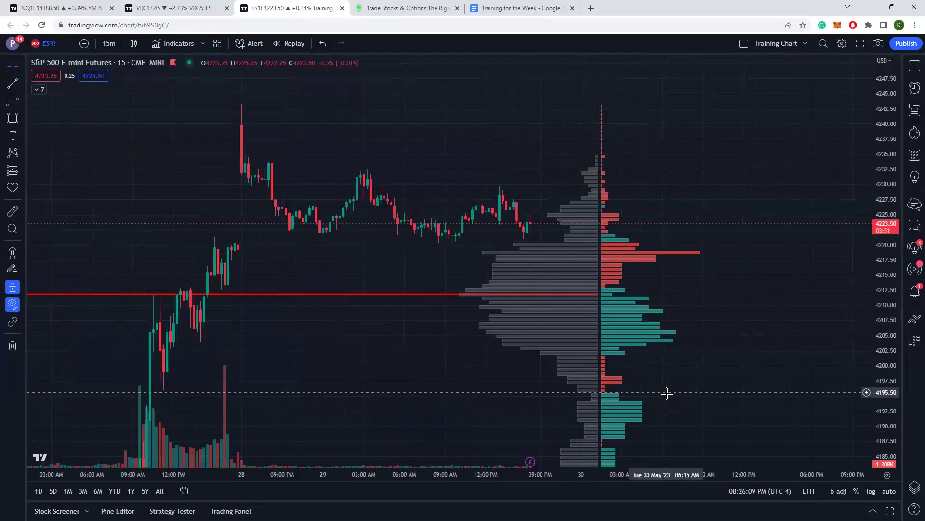
pyautogui.scroll(-2, 570, 401)
pyautogui.moveTo(570, 401); pyautogui.dragTo(843, 231)
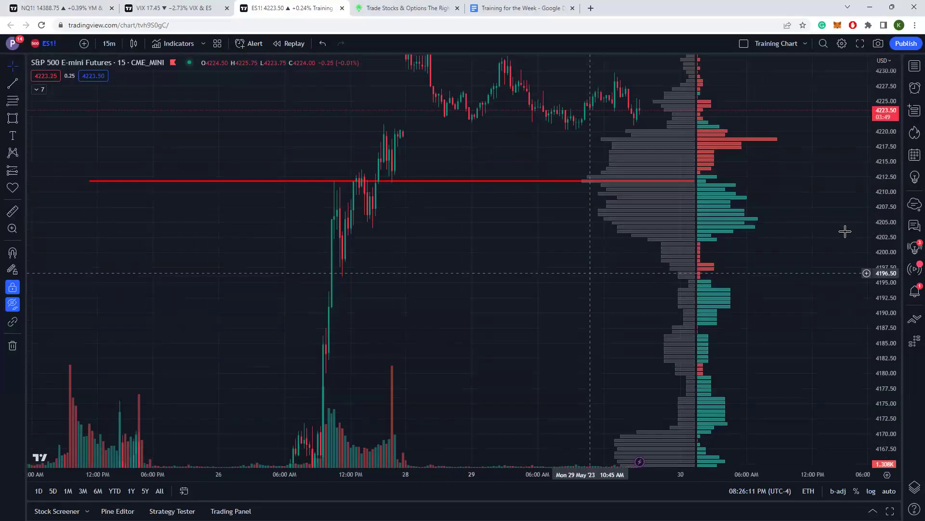
pyautogui.scroll(-5, 600, 331)
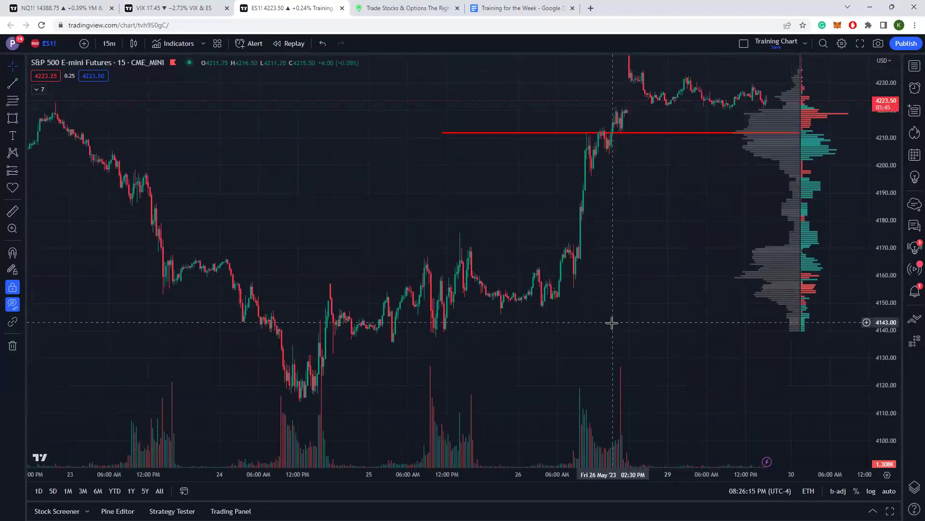
pyautogui.scroll(-2, 611, 322)
pyautogui.scroll(2, 611, 322)
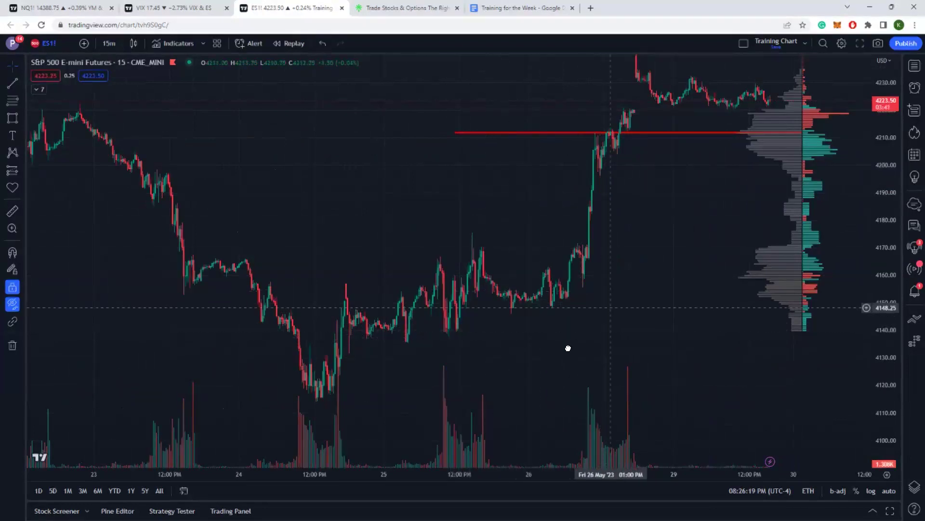
pyautogui.moveTo(568, 347); pyautogui.dragTo(545, 316)
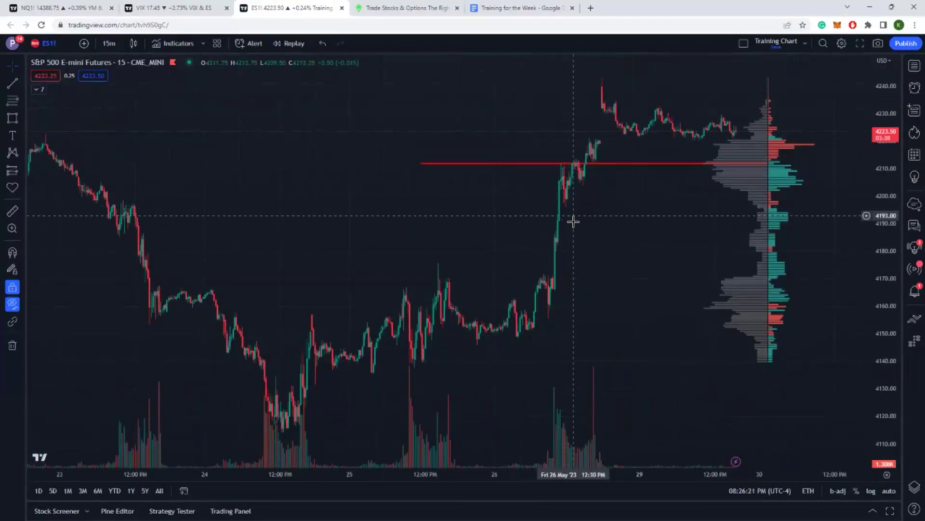
pyautogui.click(511, 8)
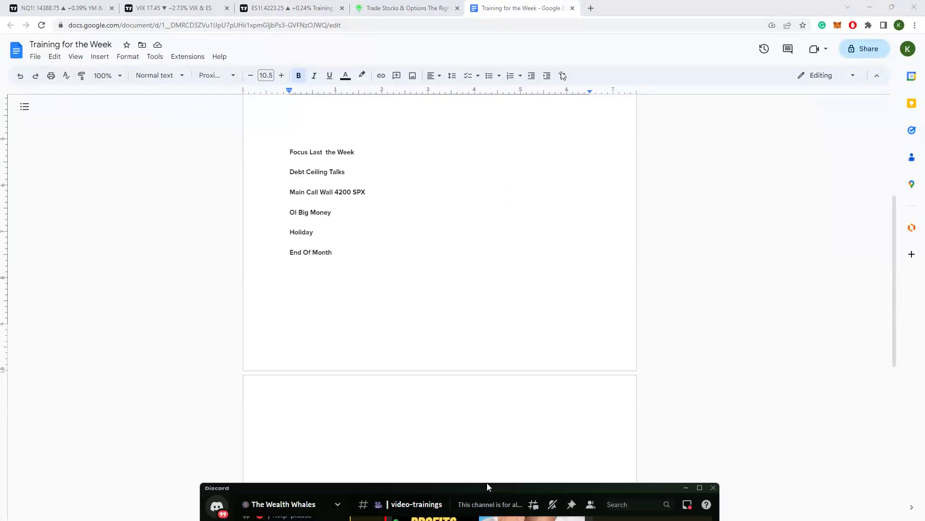
pyautogui.click(490, 485)
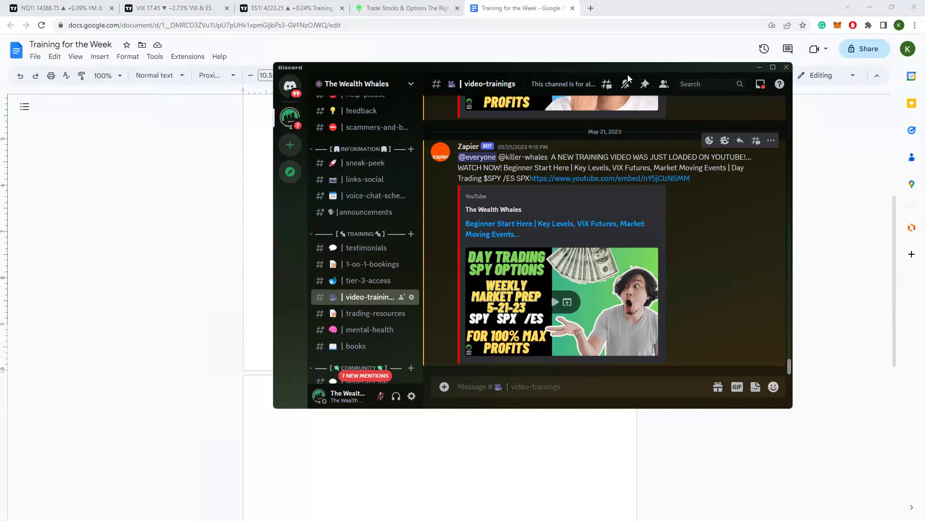
pyautogui.hotkey('alt', 'Tab')
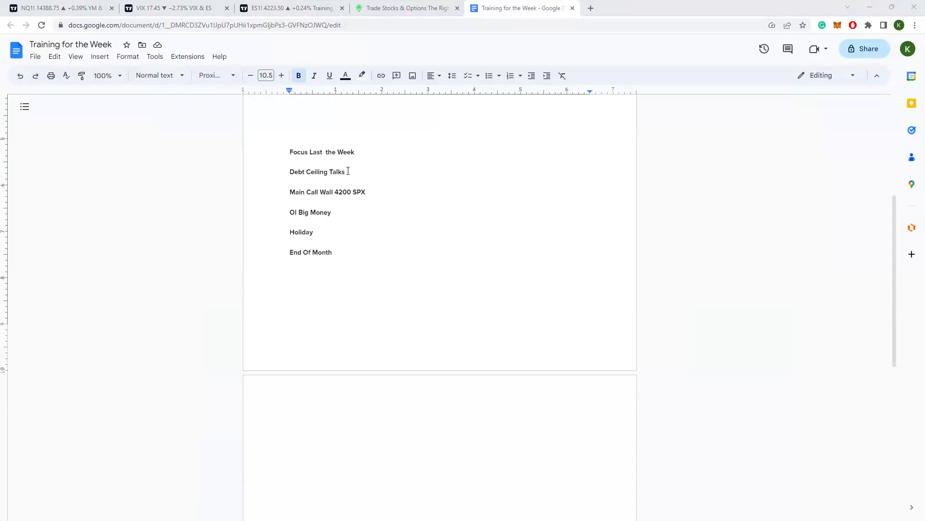
pyautogui.moveTo(308, 172); pyautogui.dragTo(303, 173)
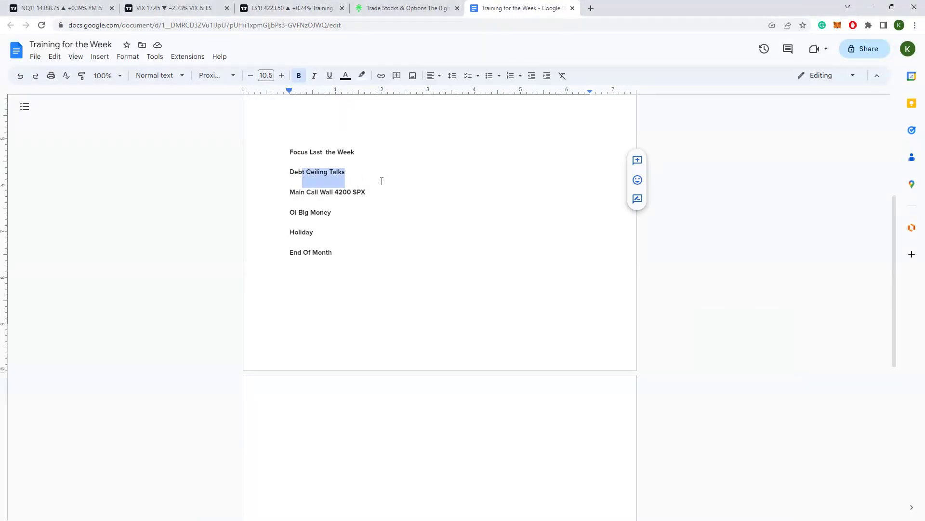
pyautogui.click(356, 176)
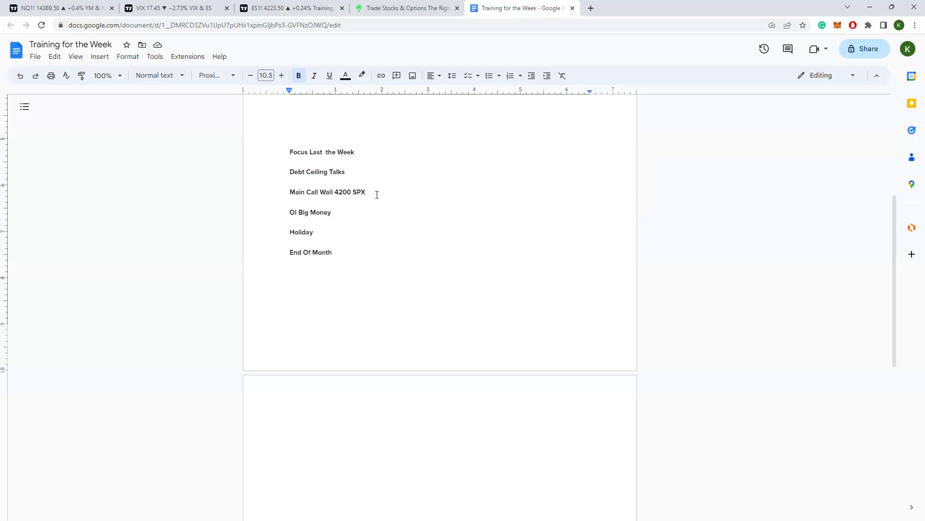
pyautogui.tripleClick(374, 192)
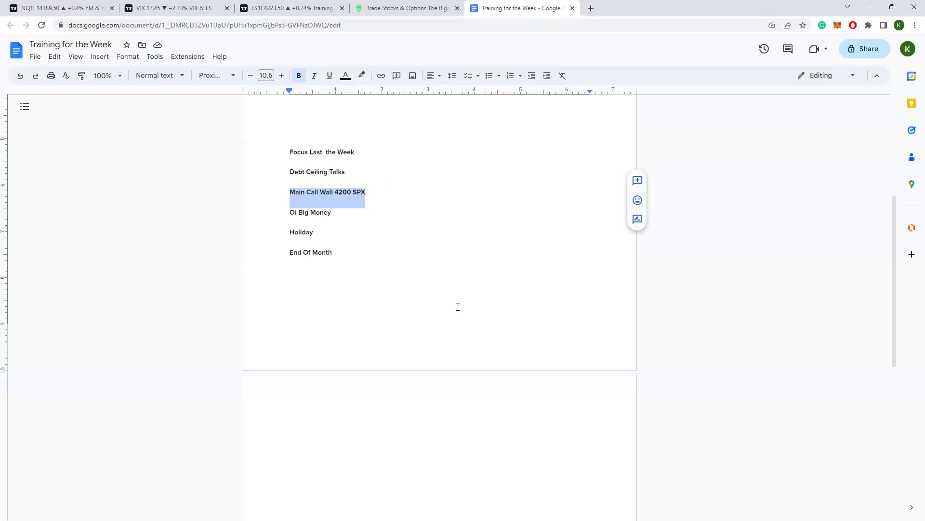
pyautogui.scroll(5, 458, 306)
pyautogui.click(435, 283)
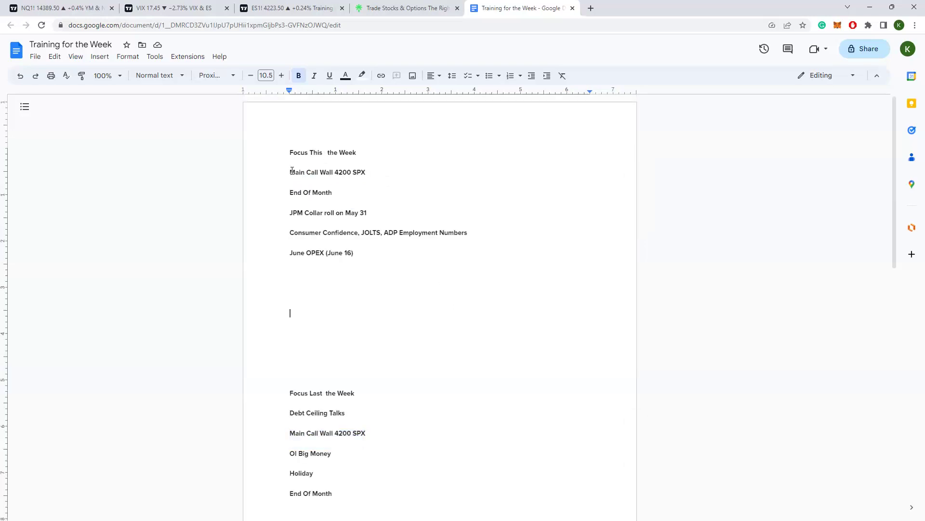
pyautogui.tripleClick(397, 175)
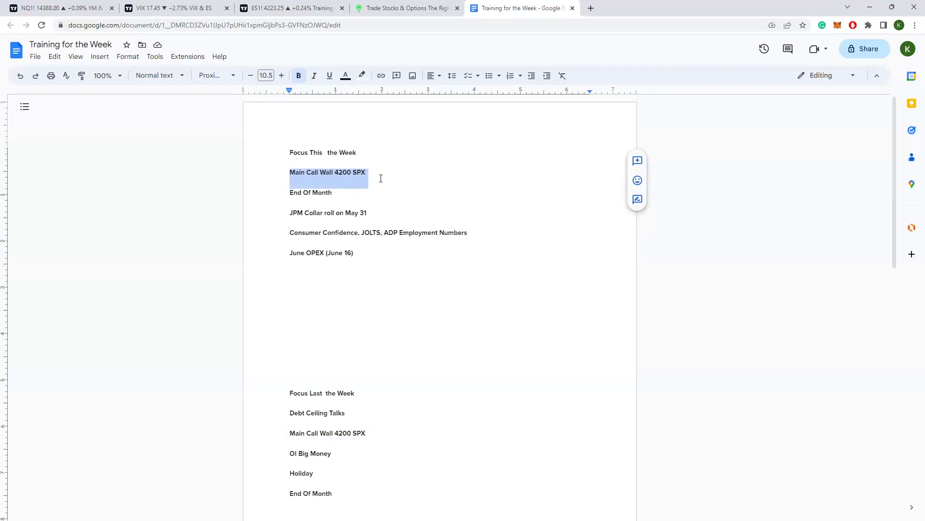
pyautogui.click(371, 173)
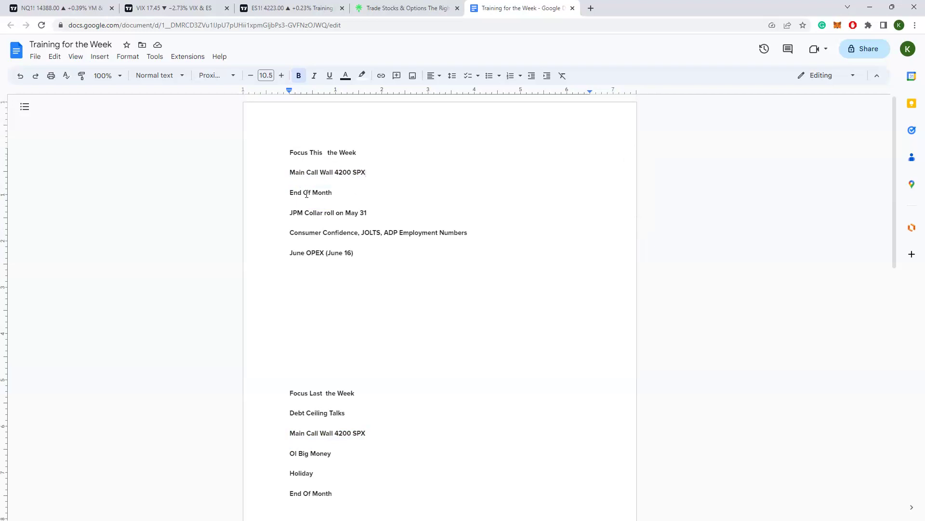
pyautogui.moveTo(332, 193); pyautogui.dragTo(302, 194)
pyautogui.click(374, 186)
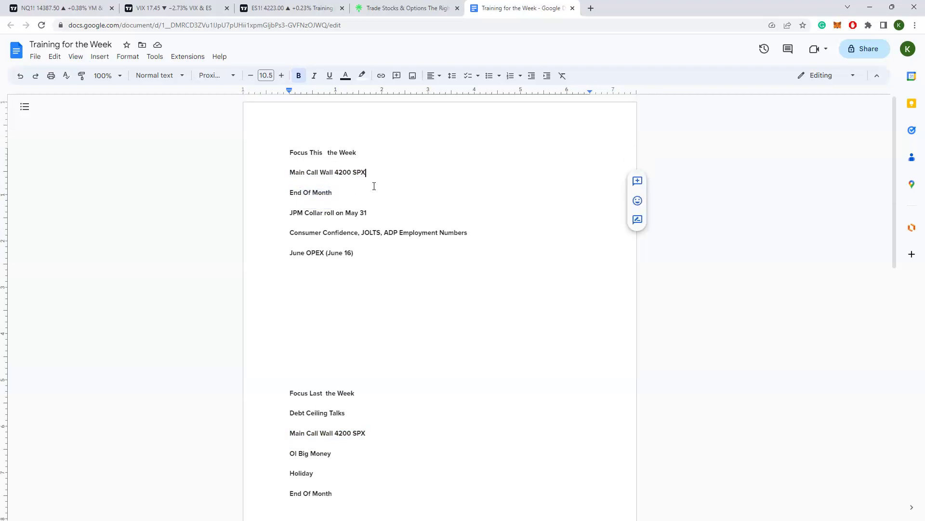
pyautogui.moveTo(375, 212); pyautogui.dragTo(298, 217)
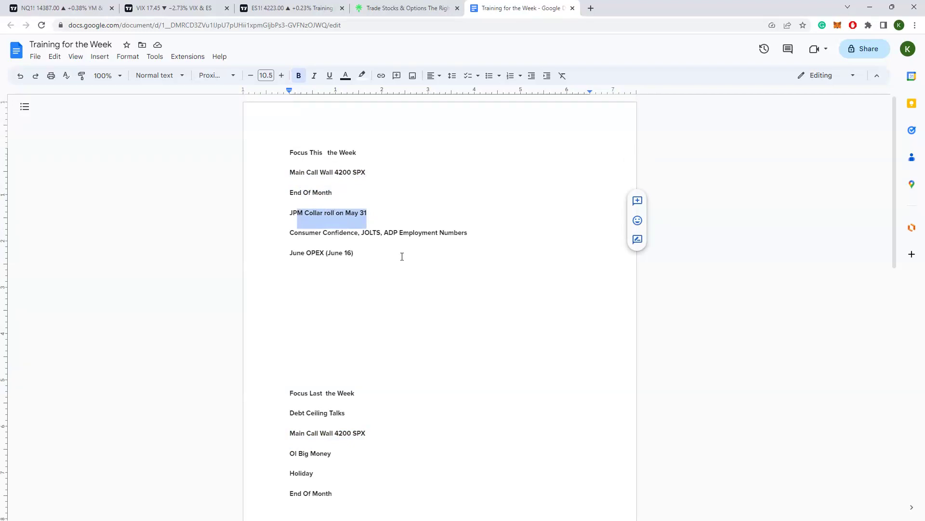
pyautogui.click(338, 195)
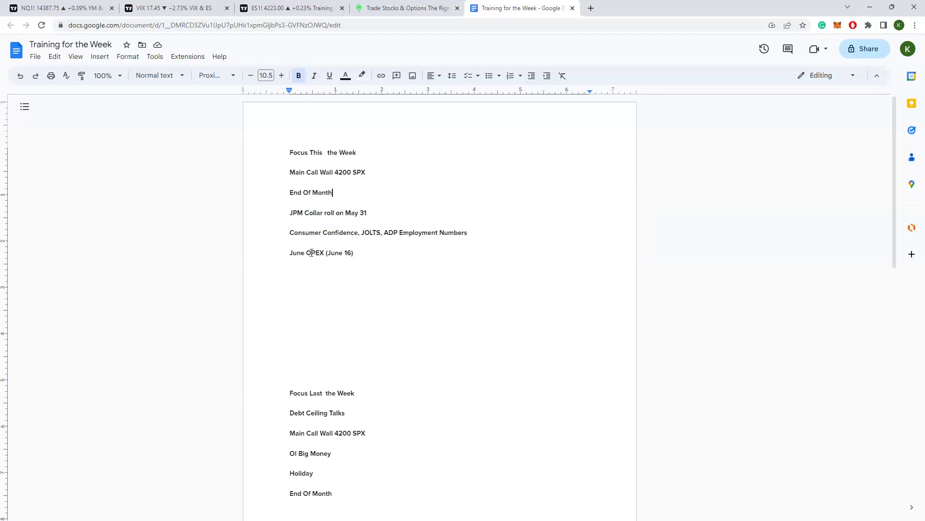
pyautogui.moveTo(355, 253); pyautogui.dragTo(298, 253)
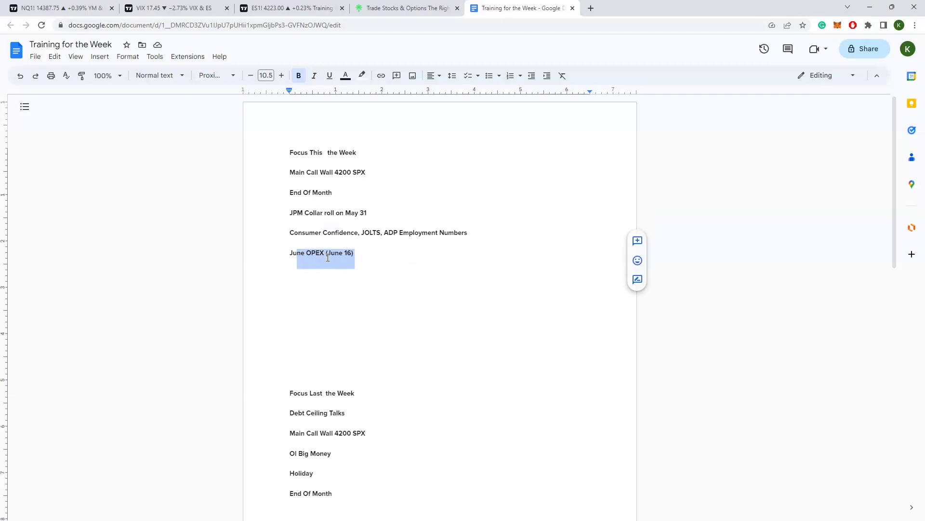
pyautogui.click(392, 259)
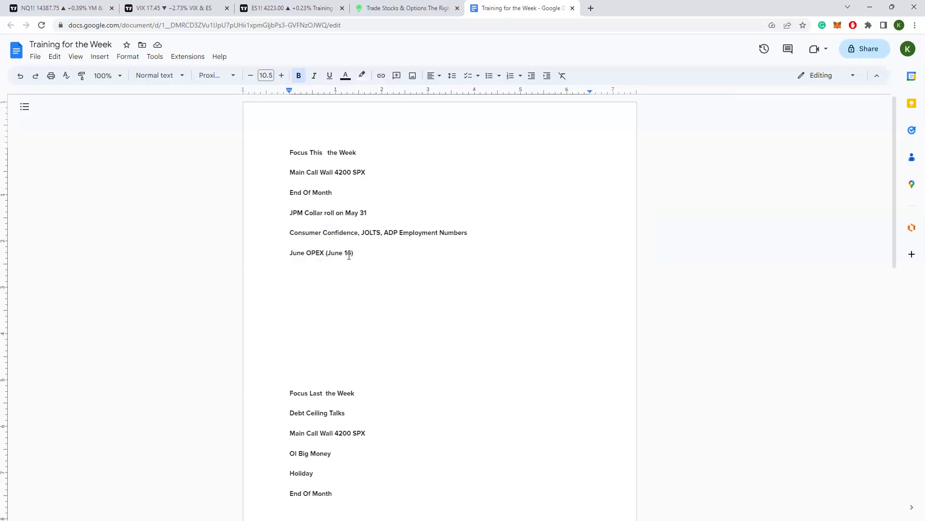
pyautogui.moveTo(349, 256); pyautogui.dragTo(302, 265)
pyautogui.click(367, 266)
pyautogui.moveTo(293, 231); pyautogui.dragTo(467, 235)
pyautogui.click(450, 273)
# - Show the hidden key-level drawings on the ES1! chart and rescale it to reveal 4180.25 and 4168.75
pyautogui.click(302, 9)
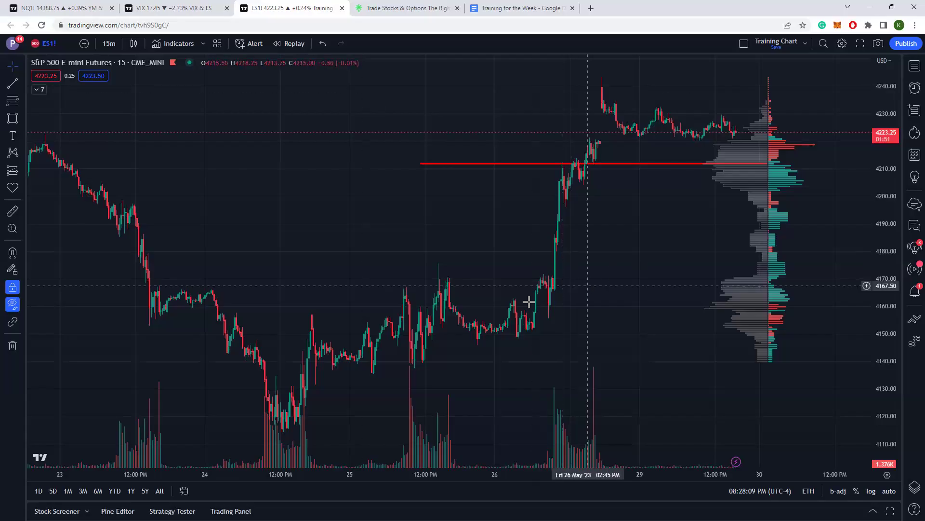
pyautogui.click(13, 304)
pyautogui.scroll(3, 611, 198)
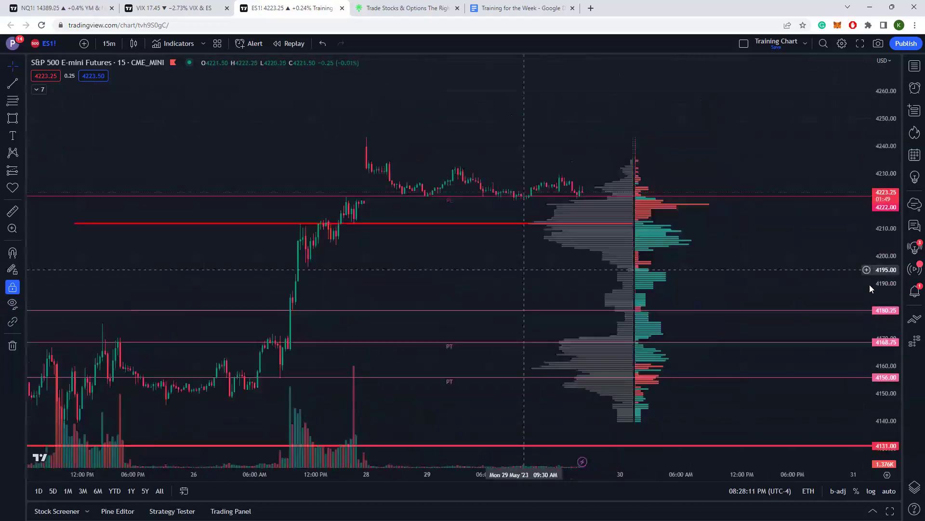
pyautogui.moveTo(880, 377); pyautogui.dragTo(769, 277)
pyautogui.scroll(3, 762, 301)
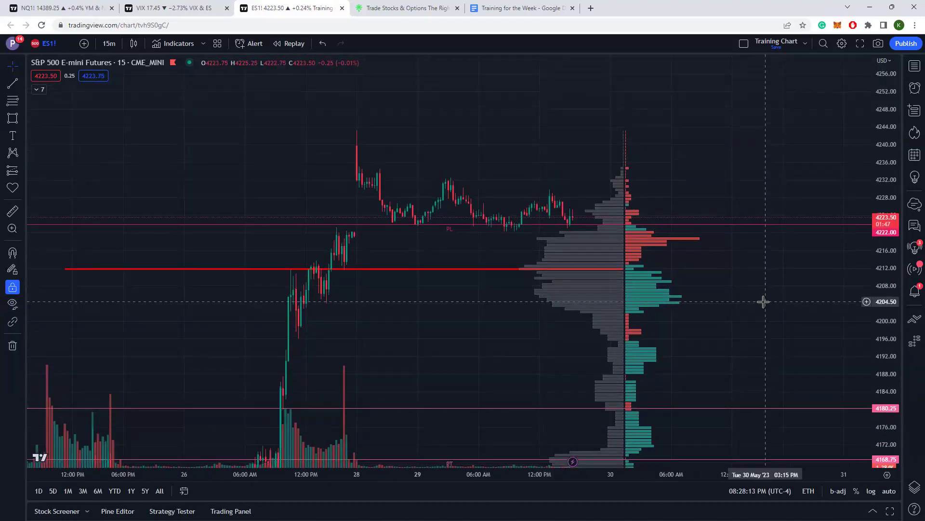
pyautogui.scroll(1, 710, 303)
pyautogui.moveTo(710, 303); pyautogui.dragTo(746, 287)
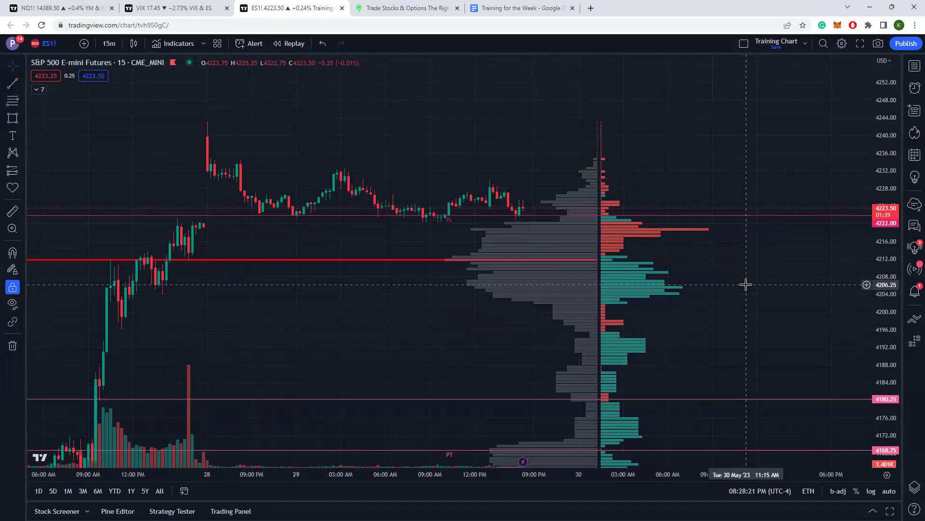
pyautogui.moveTo(742, 309); pyautogui.dragTo(754, 343)
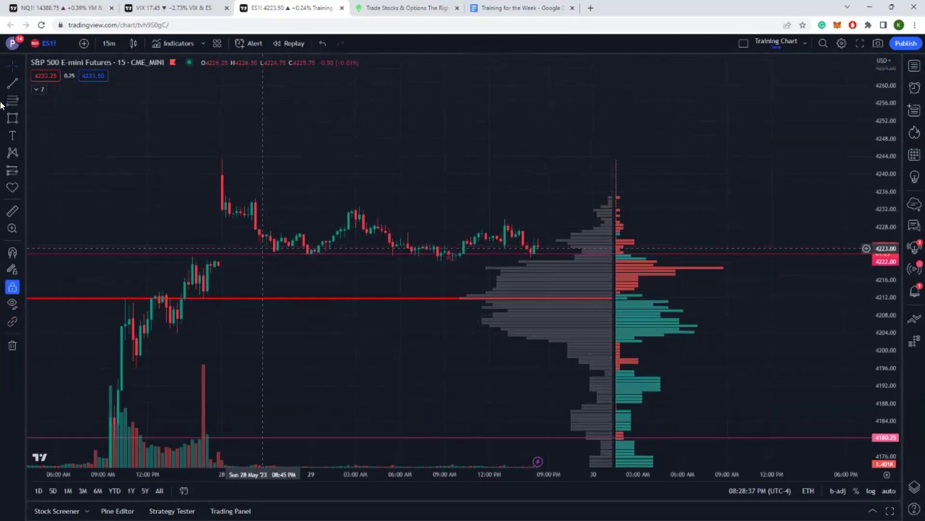
pyautogui.click(8, 84)
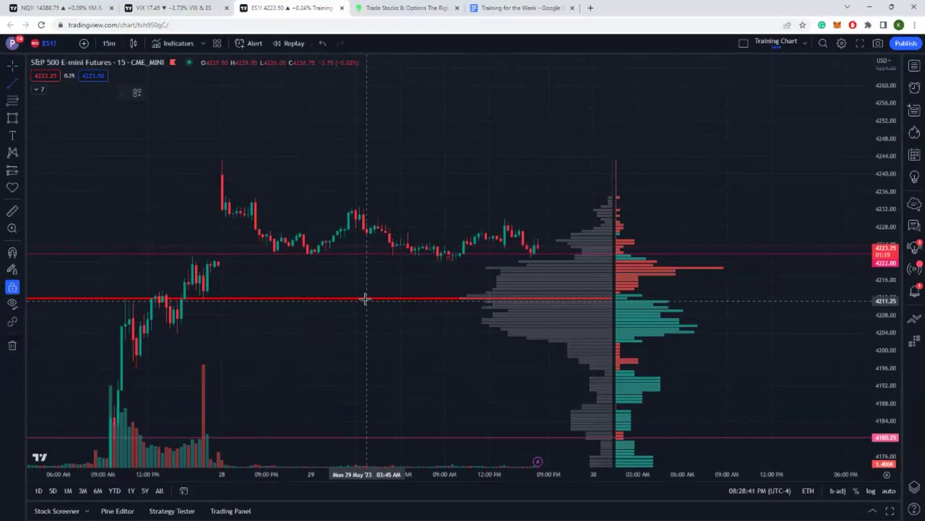
# - Draw thin horizontal level lines at about 4210 and 4200 below the thick red line
pyautogui.click(367, 305)
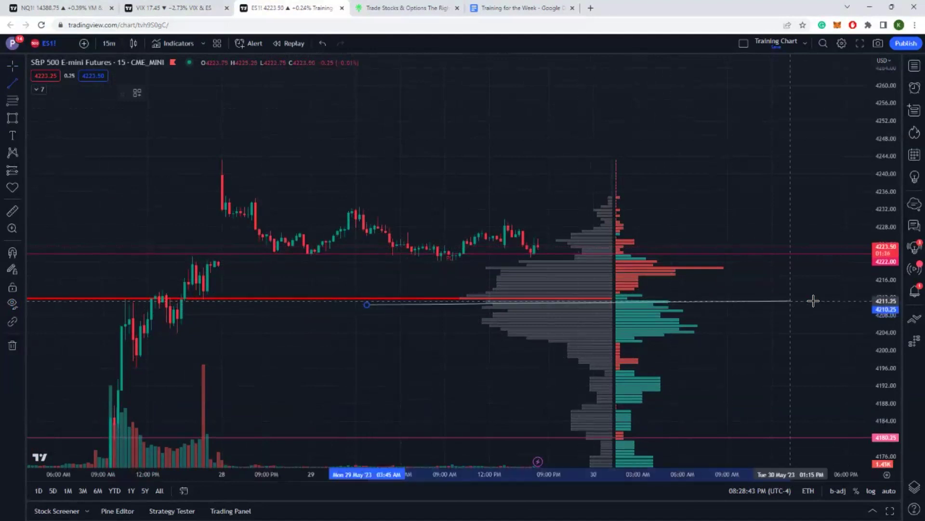
pyautogui.click(846, 303)
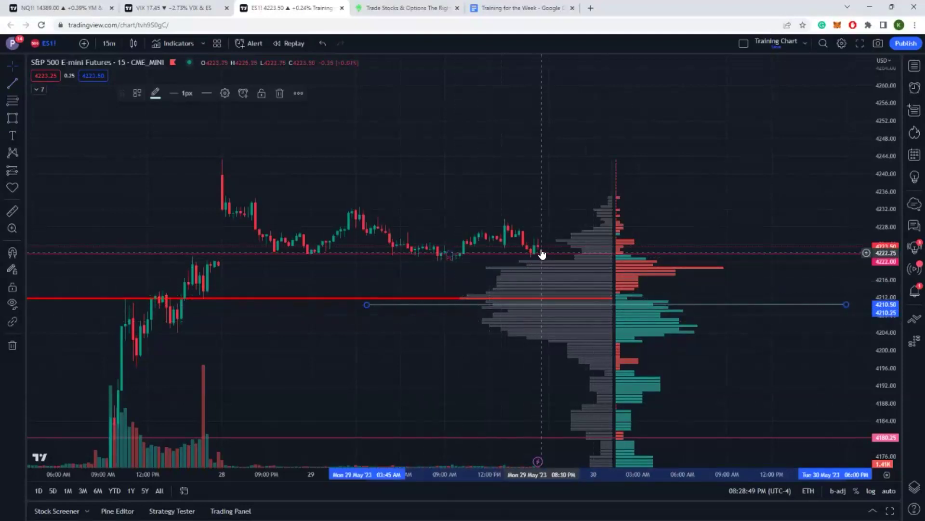
pyautogui.moveTo(737, 363); pyautogui.dragTo(556, 253)
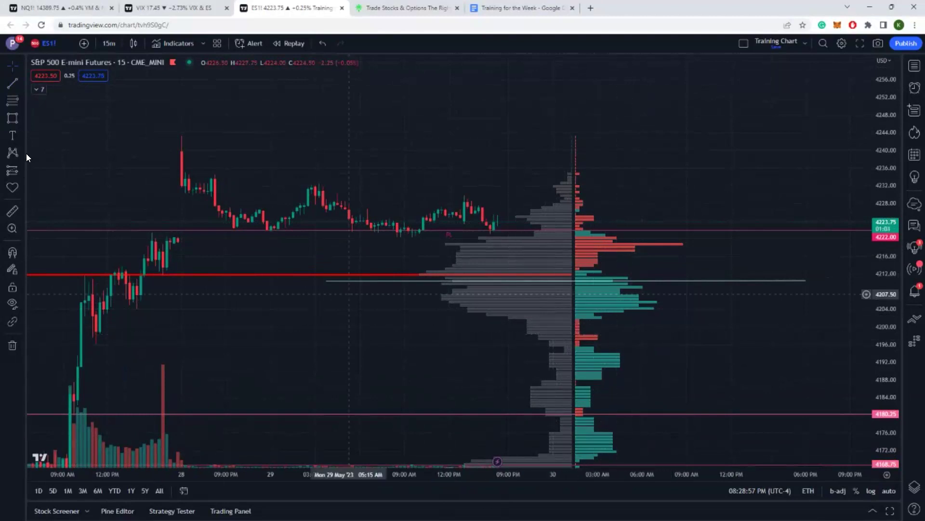
pyautogui.click(11, 88)
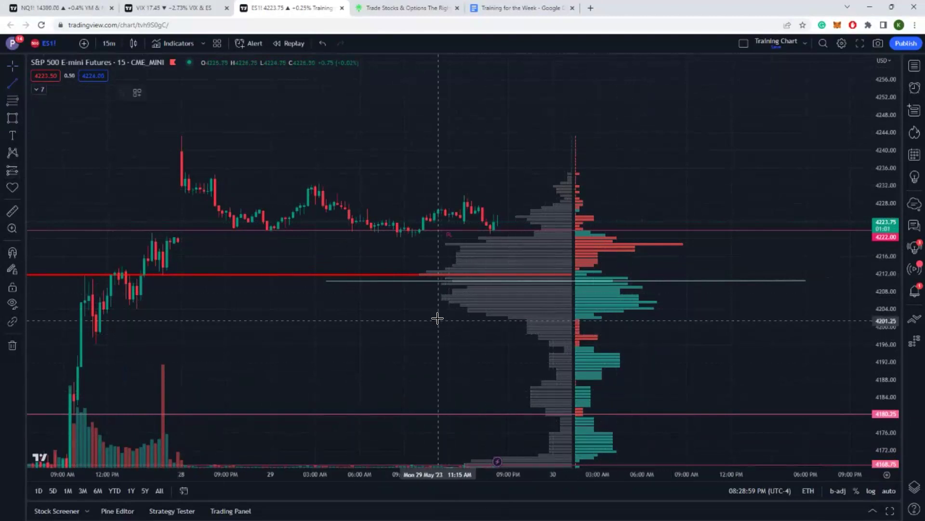
pyautogui.click(438, 325)
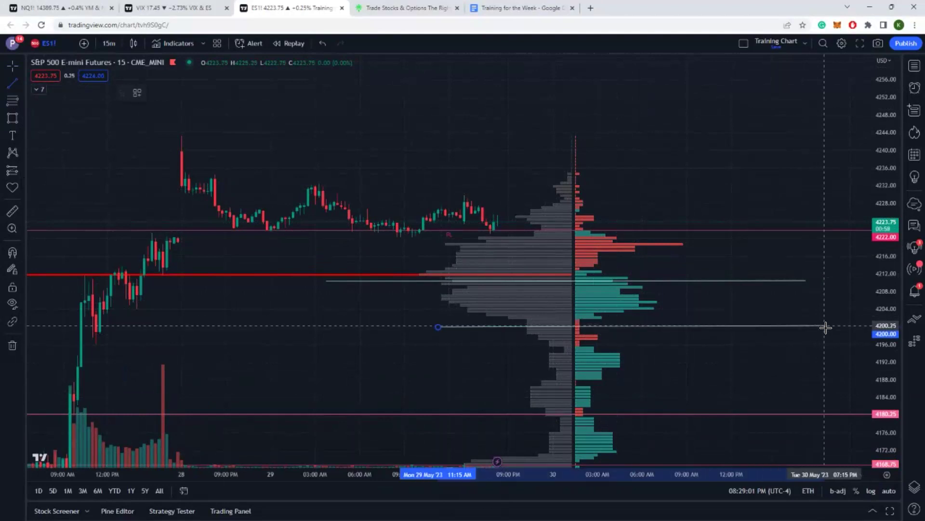
pyautogui.click(829, 325)
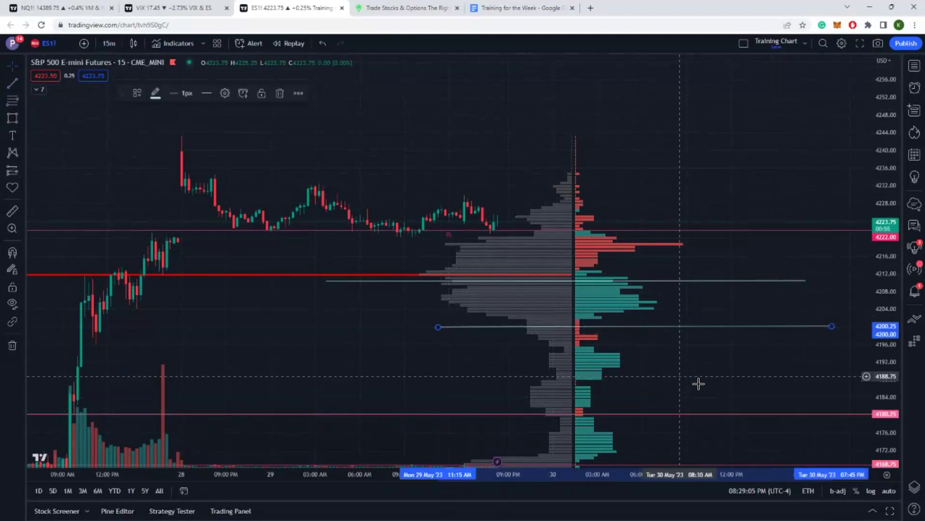
pyautogui.click(657, 368)
pyautogui.moveTo(657, 368); pyautogui.dragTo(618, 366)
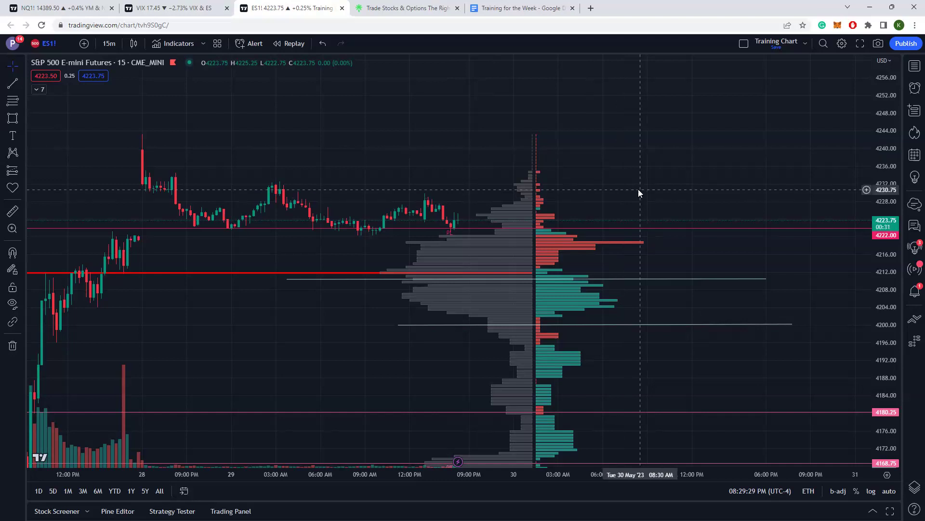
# - Load SPX and pan to recent prices, then switch the chart to SPY
pyautogui.write('spx')
pyautogui.press('Return')
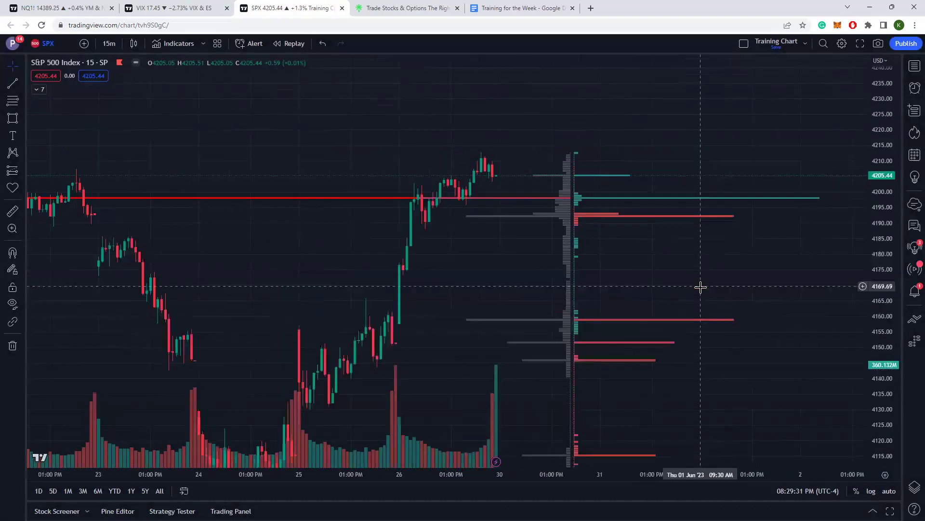
pyautogui.moveTo(820, 244); pyautogui.dragTo(701, 273)
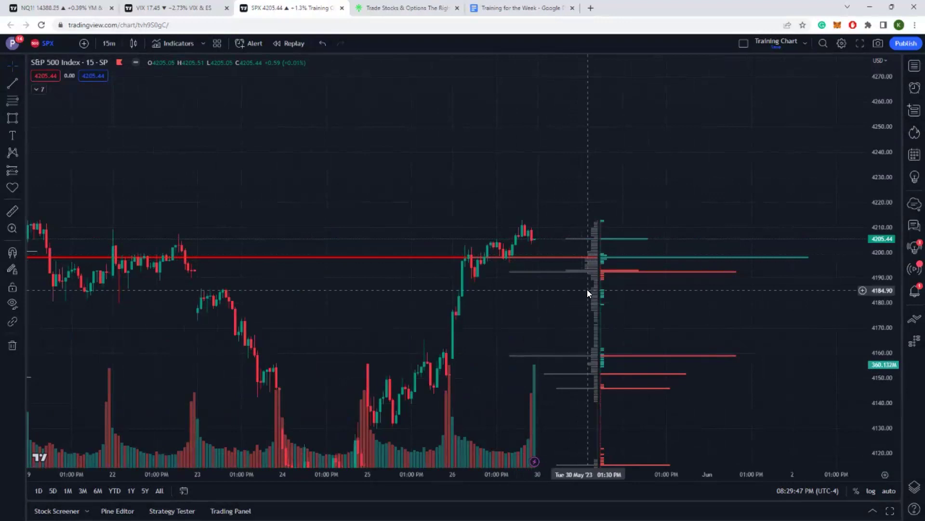
pyautogui.write('spy')
pyautogui.press('Return')
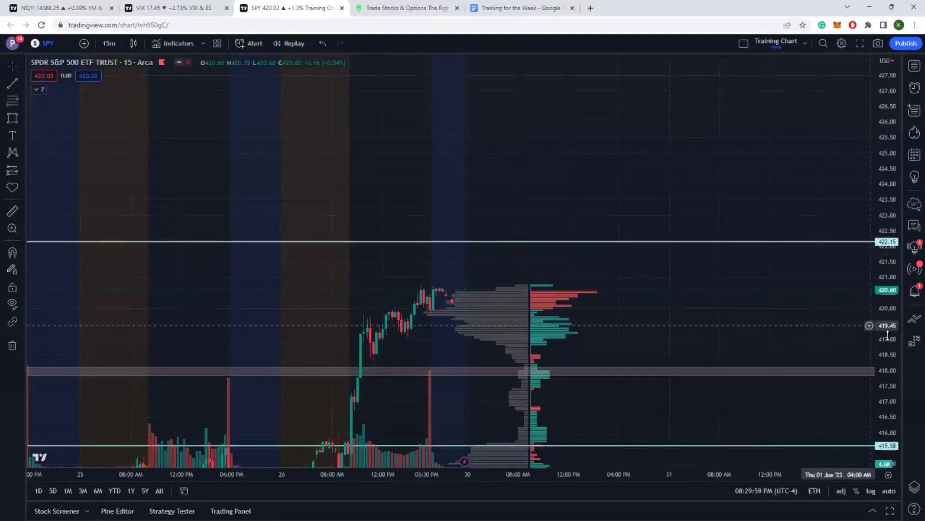
# - Stretch the SPY price scale around the 422.15 line and 418 zone, briefly checking Discord
pyautogui.moveTo(888, 335); pyautogui.dragTo(475, 223)
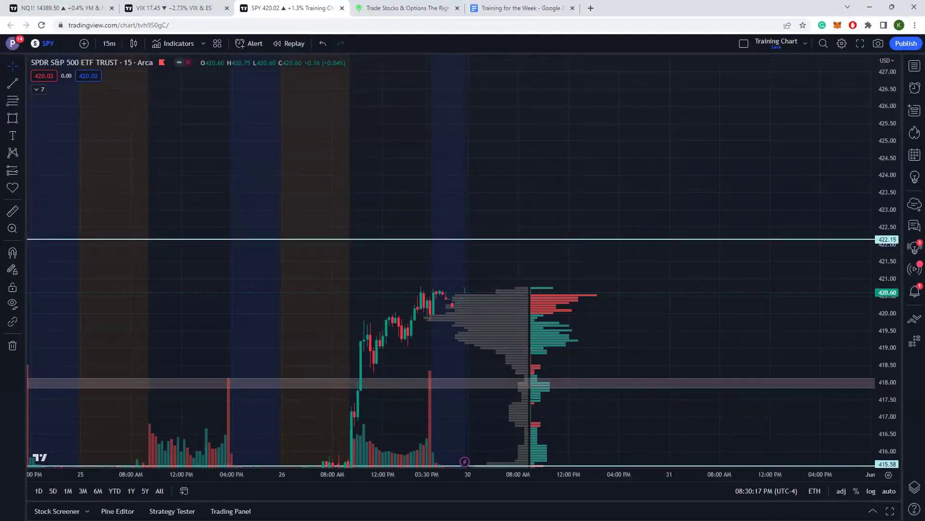
pyautogui.click(533, 512)
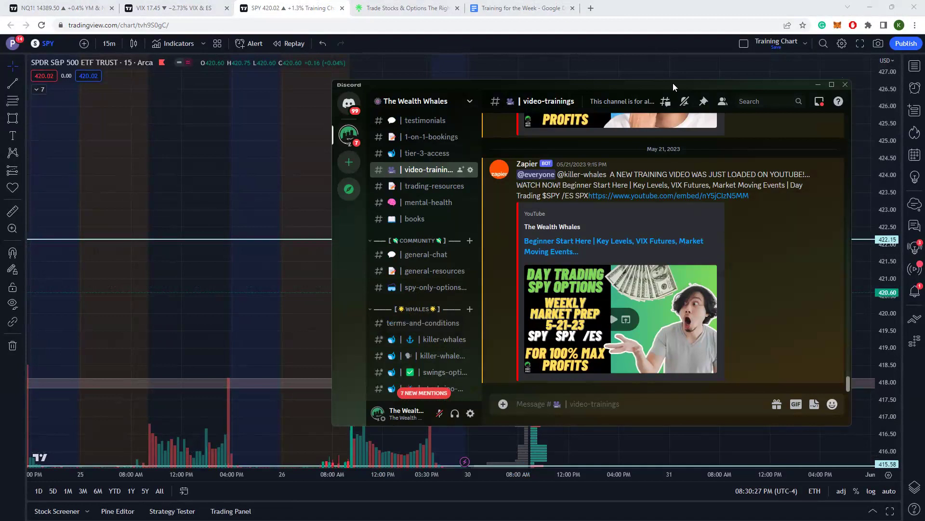
pyautogui.hotkey('alt', 'Tab')
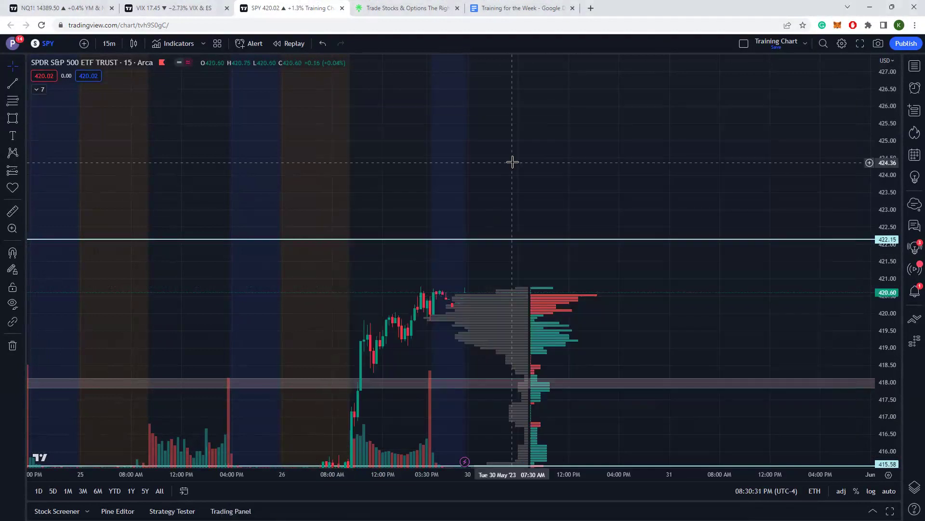
# - Load SPX on 15-minute bars and frame the recent week with the 4198 level
pyautogui.write('spx')
pyautogui.press('Return')
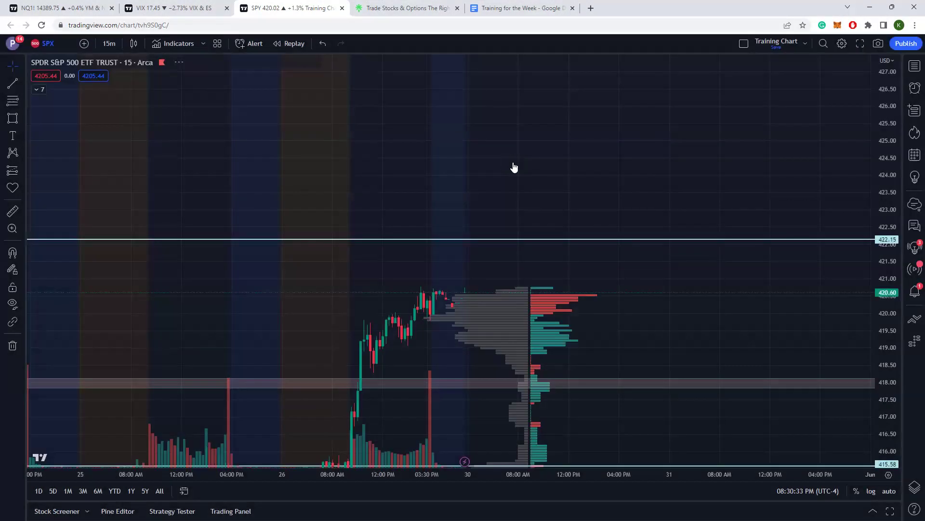
pyautogui.moveTo(664, 201); pyautogui.dragTo(691, 294)
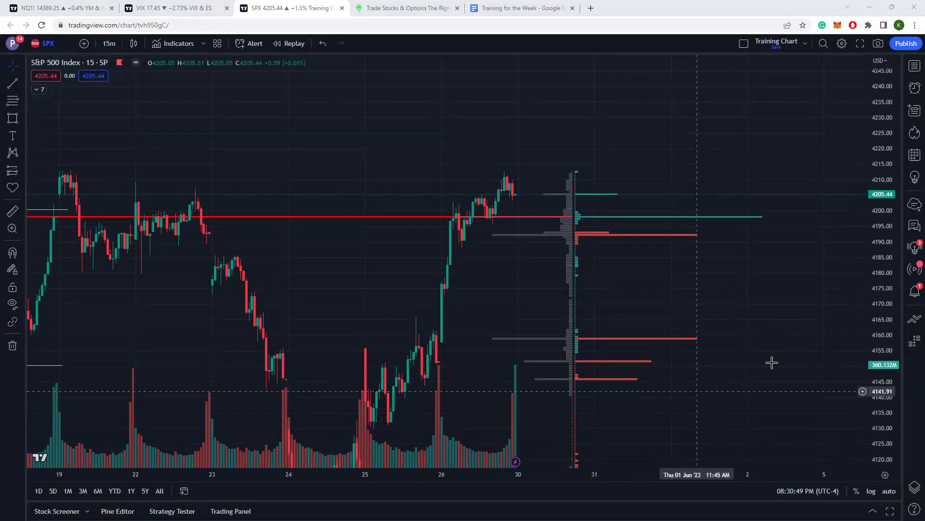
pyautogui.moveTo(718, 259); pyautogui.dragTo(688, 273)
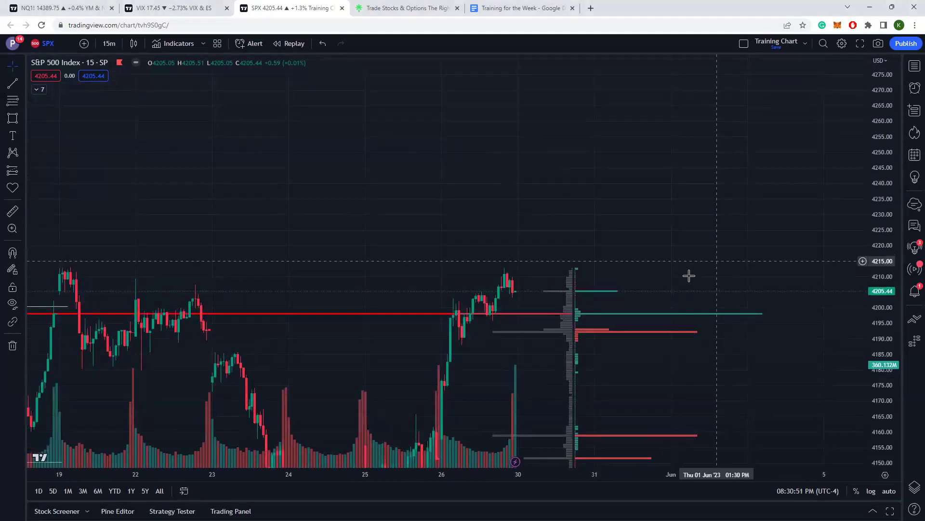
# - Draw a horizontal trend line at about 4220 from 26 May to 5 June
pyautogui.click(13, 84)
pyautogui.click(498, 245)
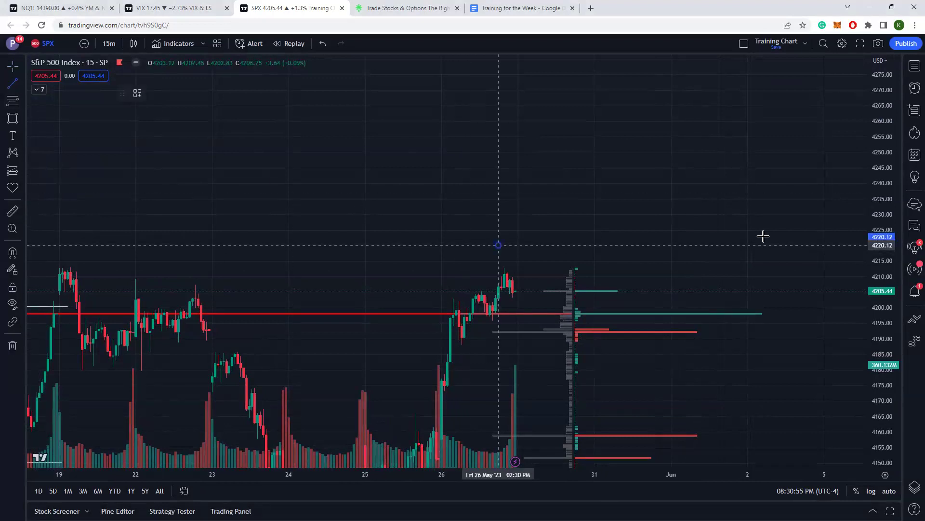
pyautogui.click(839, 244)
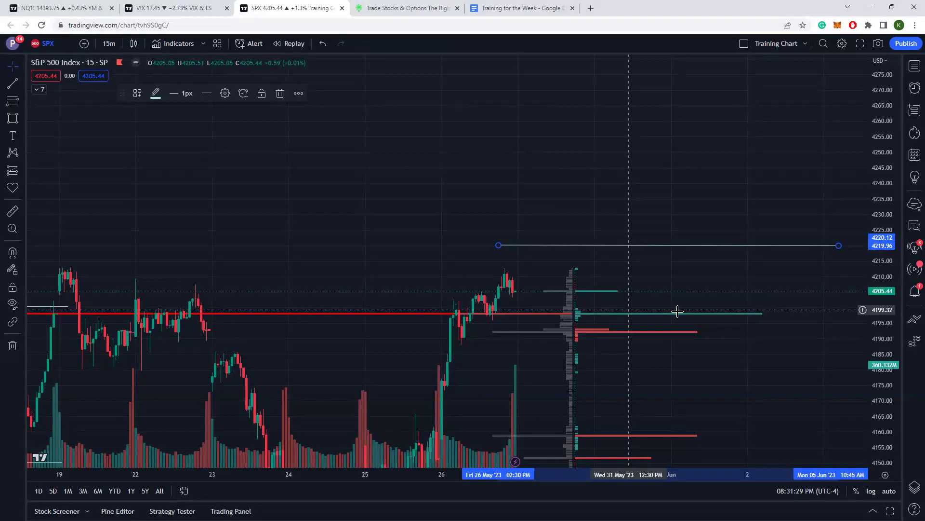
# - Compress the price scale, draw a 4320 target line, and pan back to current prices
pyautogui.moveTo(789, 233); pyautogui.dragTo(789, 299)
pyautogui.moveTo(876, 133); pyautogui.dragTo(827, 230)
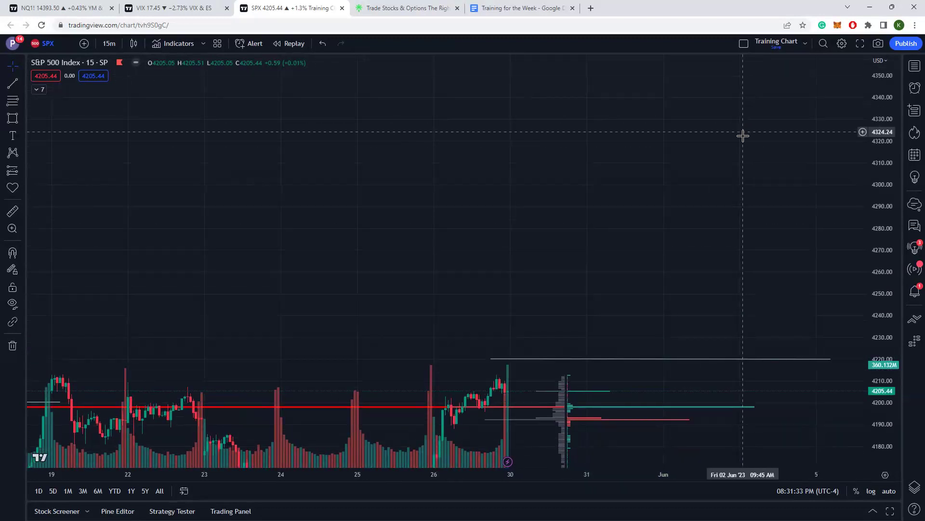
pyautogui.click(13, 83)
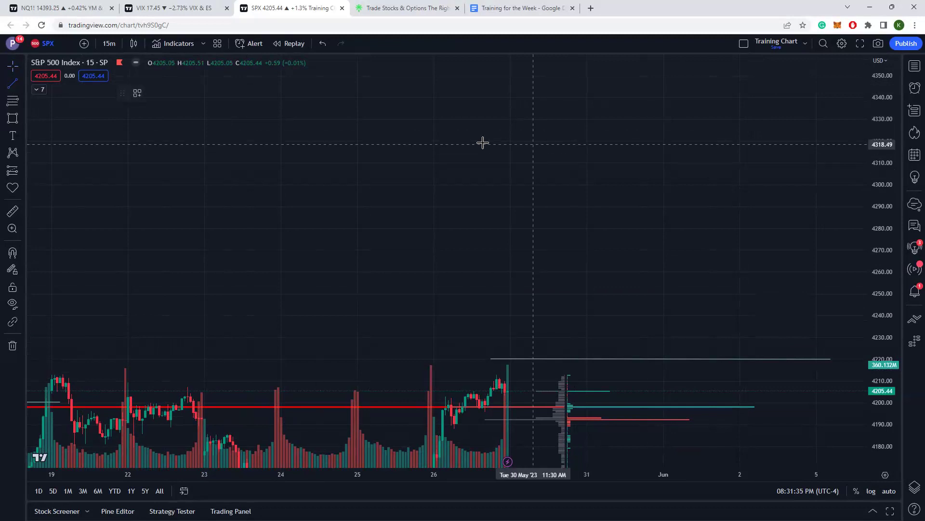
pyautogui.click(482, 143)
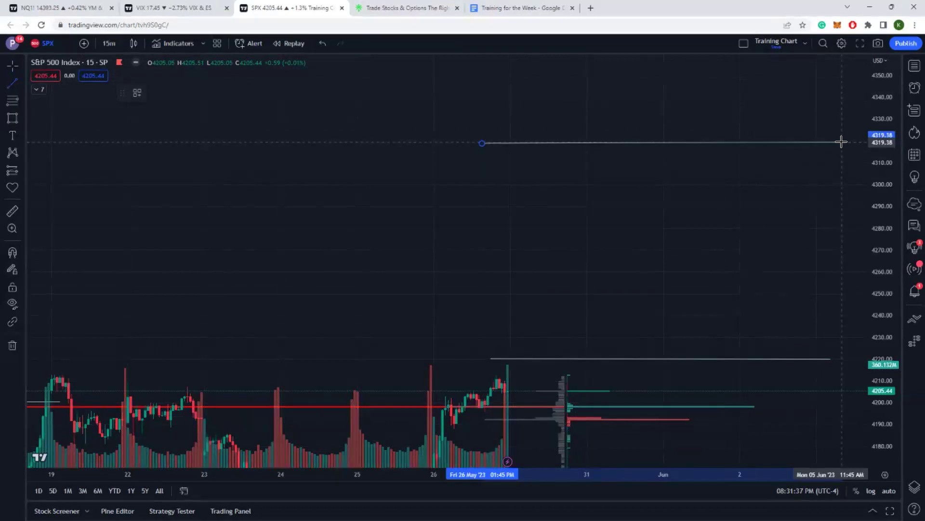
pyautogui.click(841, 141)
pyautogui.moveTo(743, 244); pyautogui.dragTo(735, 235)
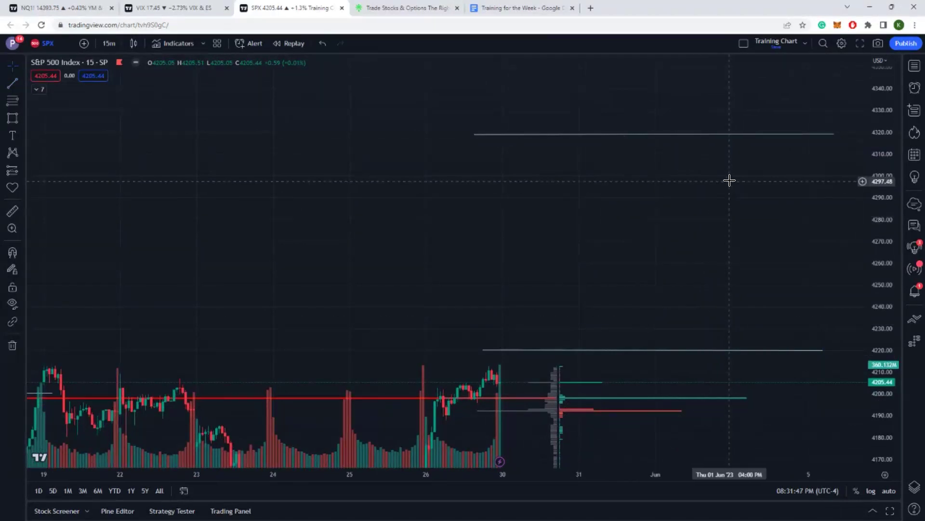
pyautogui.moveTo(715, 312); pyautogui.dragTo(692, 213)
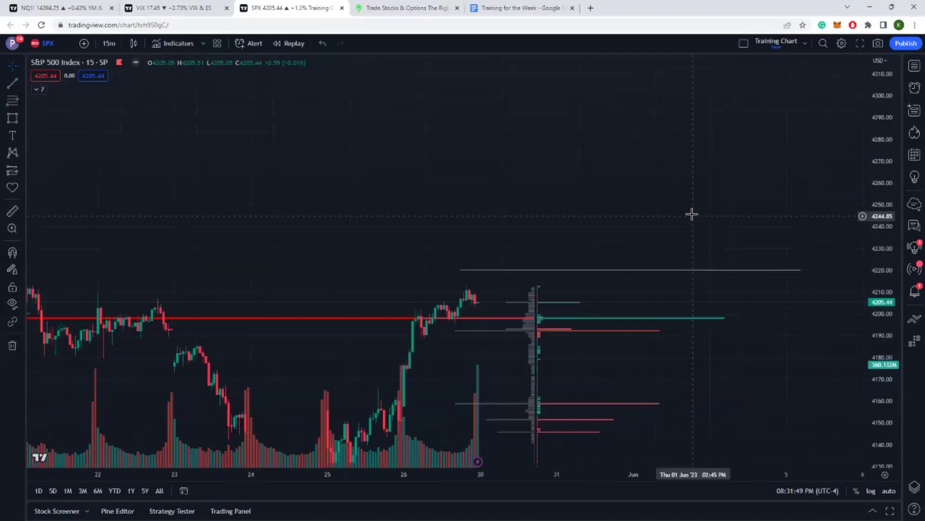
pyautogui.moveTo(706, 324); pyautogui.dragTo(697, 263)
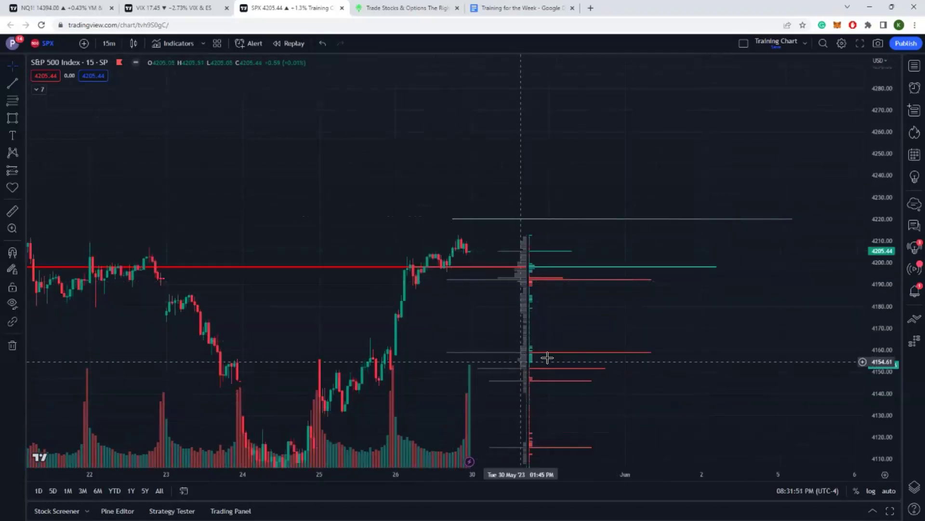
pyautogui.moveTo(692, 345); pyautogui.dragTo(707, 457)
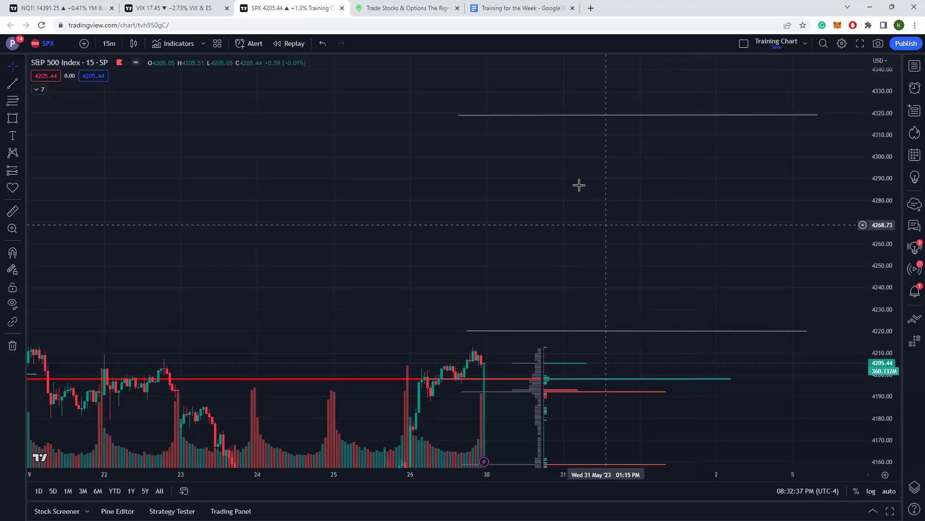
pyautogui.moveTo(583, 263); pyautogui.dragTo(597, 206)
pyautogui.scroll(3, 598, 386)
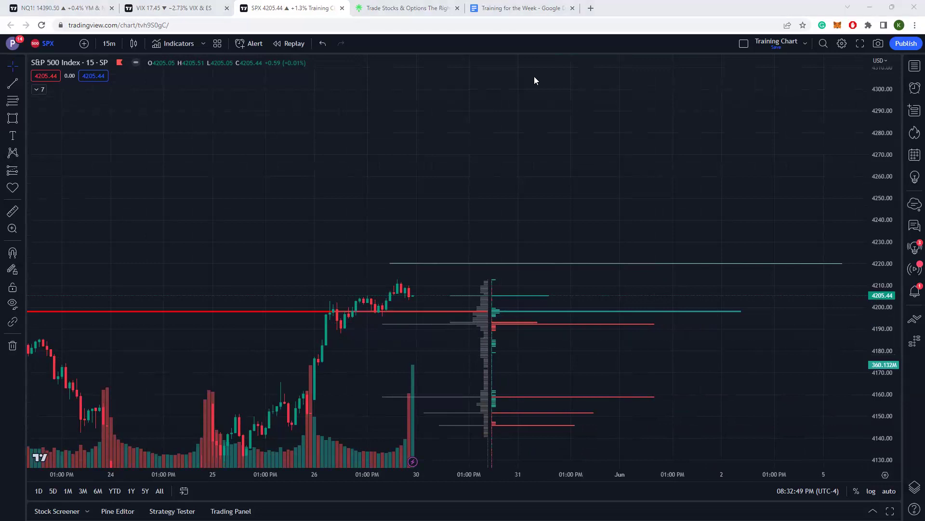
# - Browse the testimonials, 1-on-1-bookings and tier-3-access channels, then show the Linktree page
pyautogui.scroll(5, 344, 308)
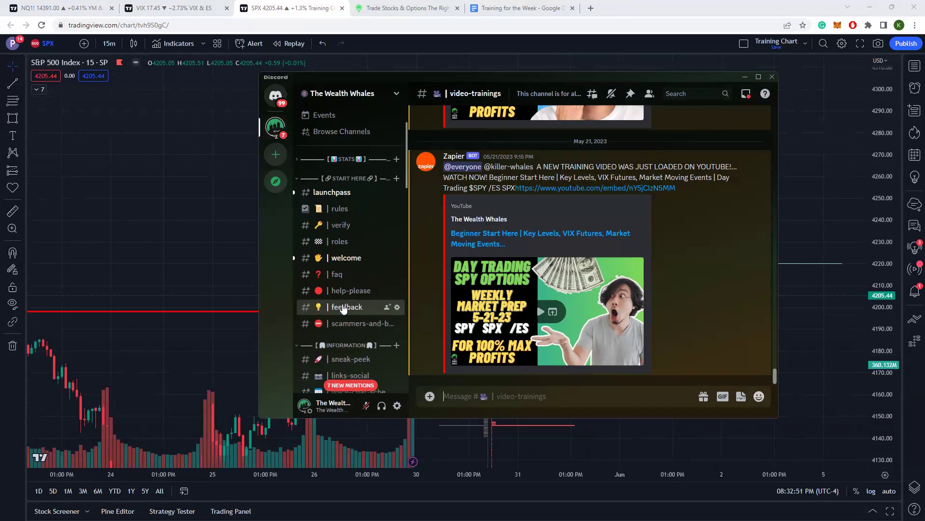
pyautogui.scroll(-3, 352, 280)
pyautogui.click(358, 258)
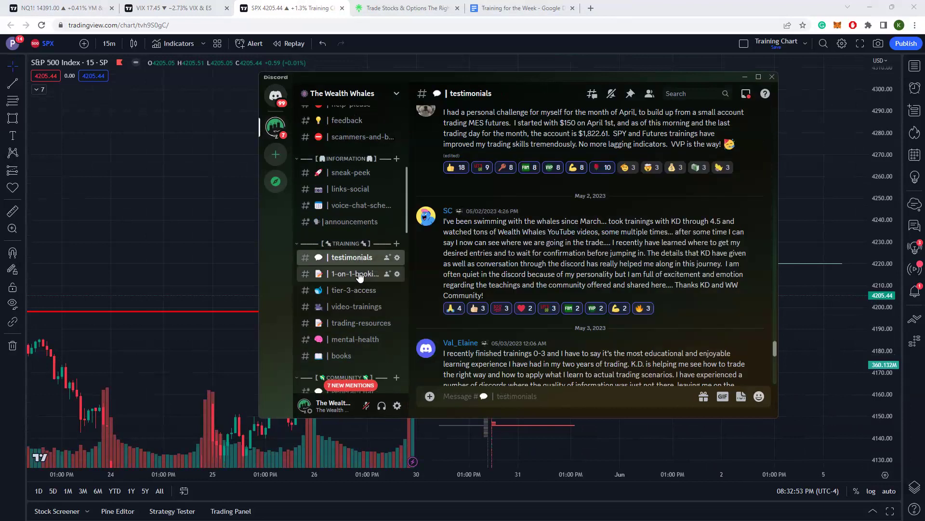
pyautogui.click(359, 274)
pyautogui.click(354, 290)
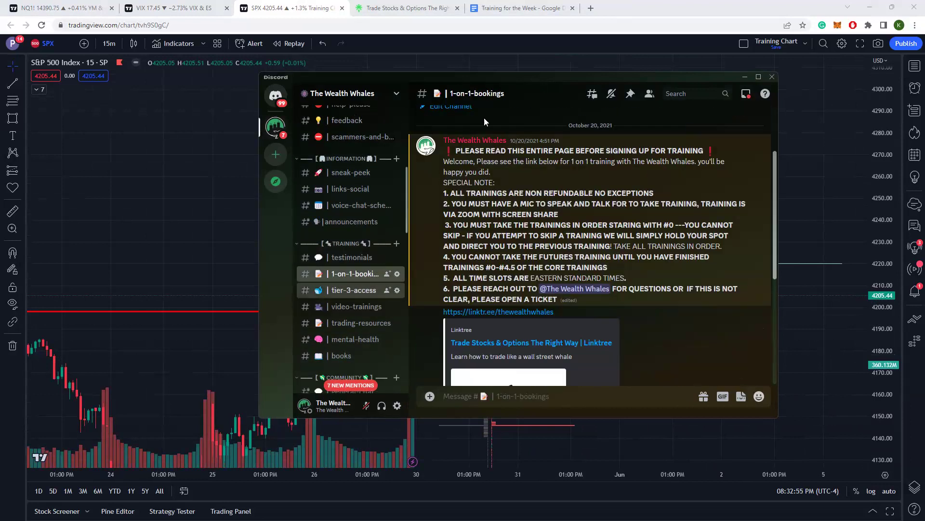
pyautogui.hotkey('alt', 'Tab')
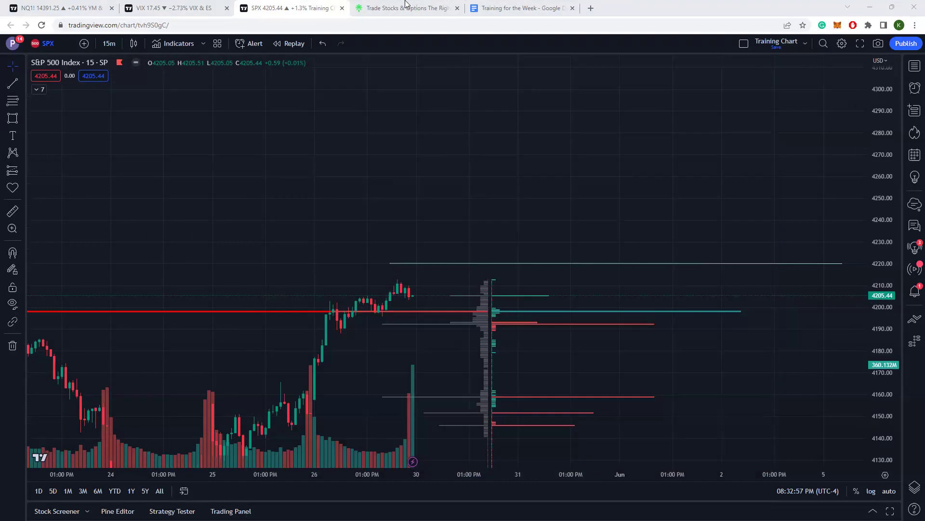
pyautogui.click(408, 8)
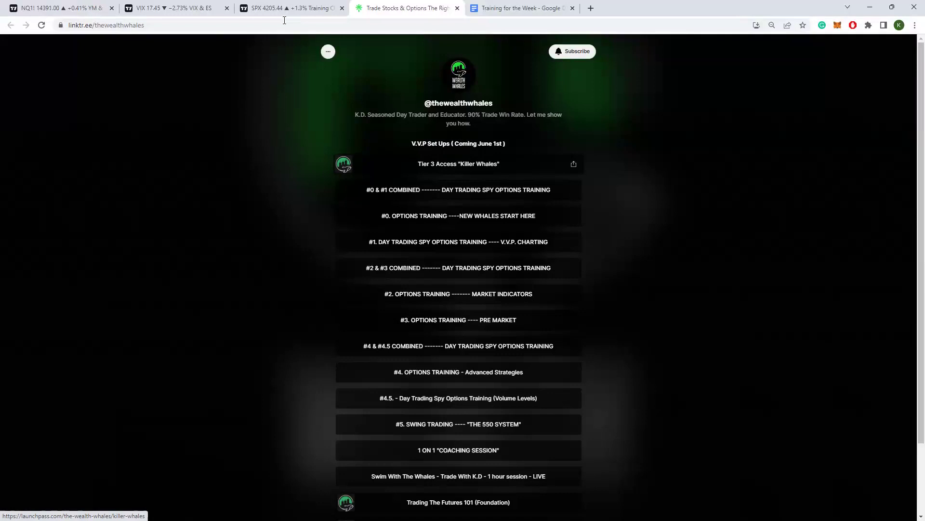
# - Switch the chart to ES1! futures and compress the price scale to show levels near 4210
pyautogui.hotkey('ctrl', 'shift', 'Tab')
pyautogui.scroll(-5, 608, 357)
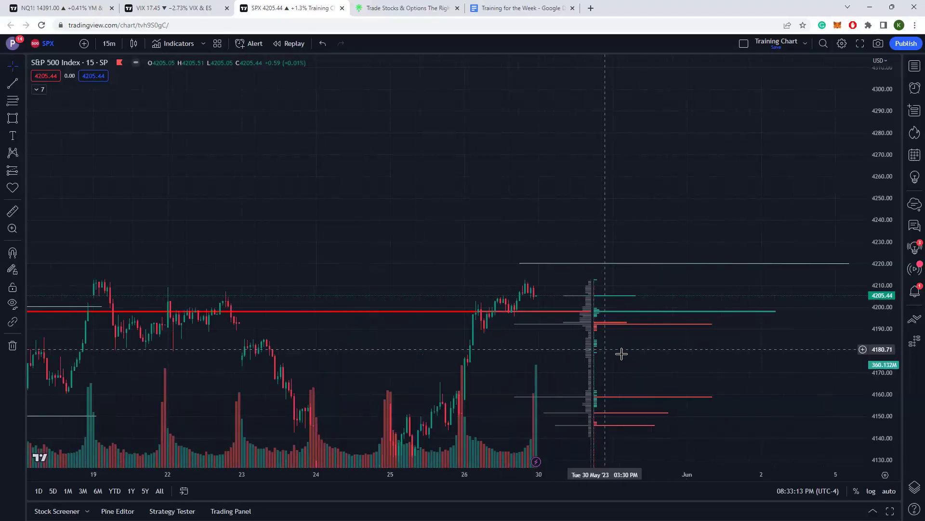
pyautogui.scroll(5, 570, 325)
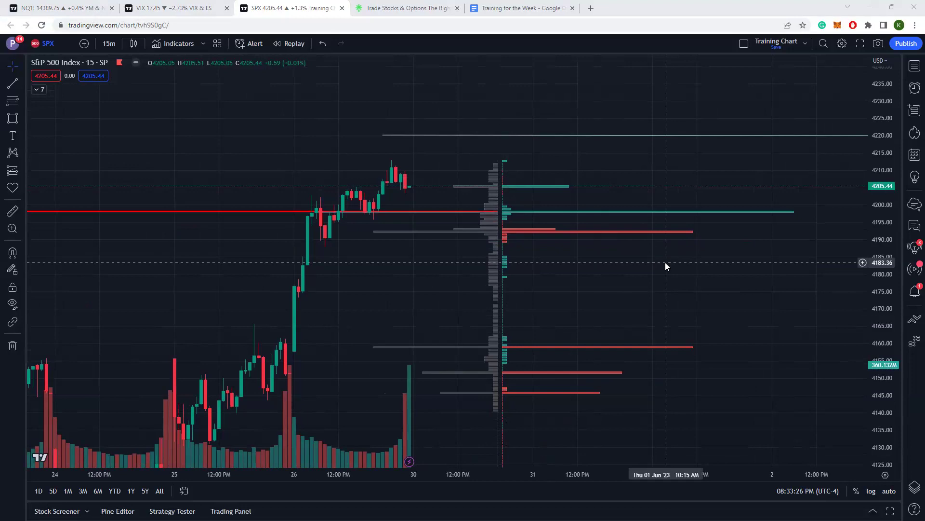
pyautogui.write('ES1!')
pyautogui.press('Return')
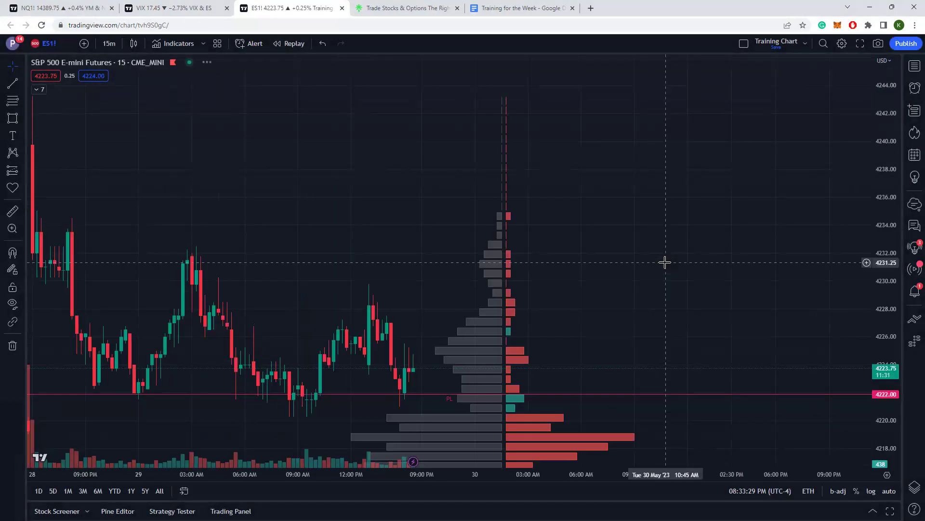
pyautogui.scroll(-5, 691, 238)
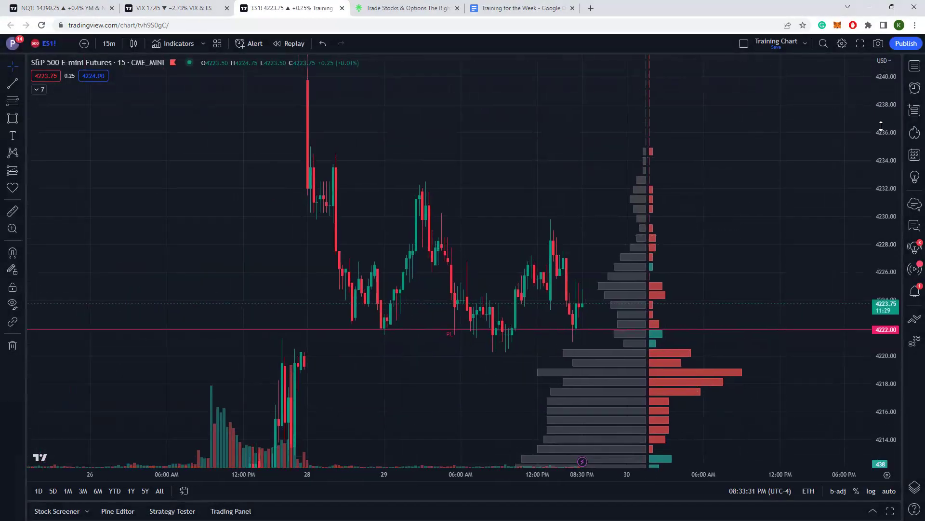
pyautogui.moveTo(881, 127); pyautogui.dragTo(764, 409)
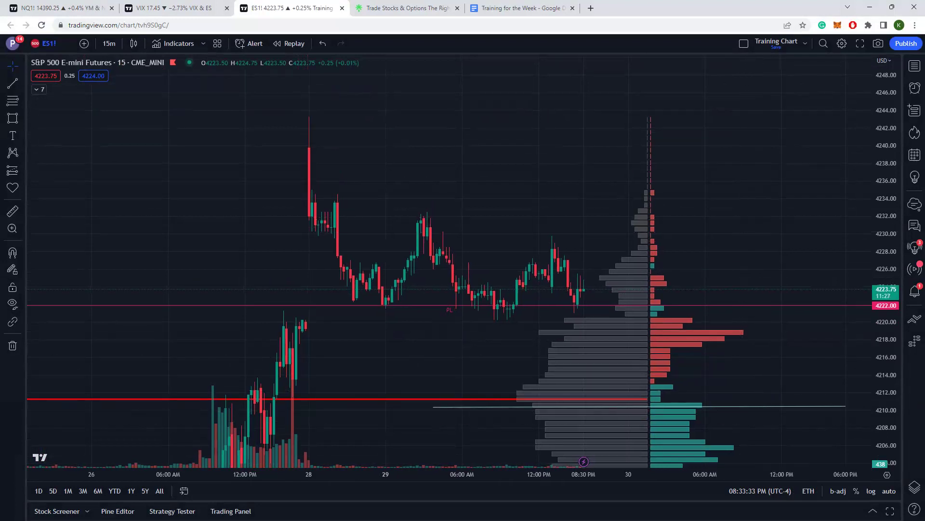